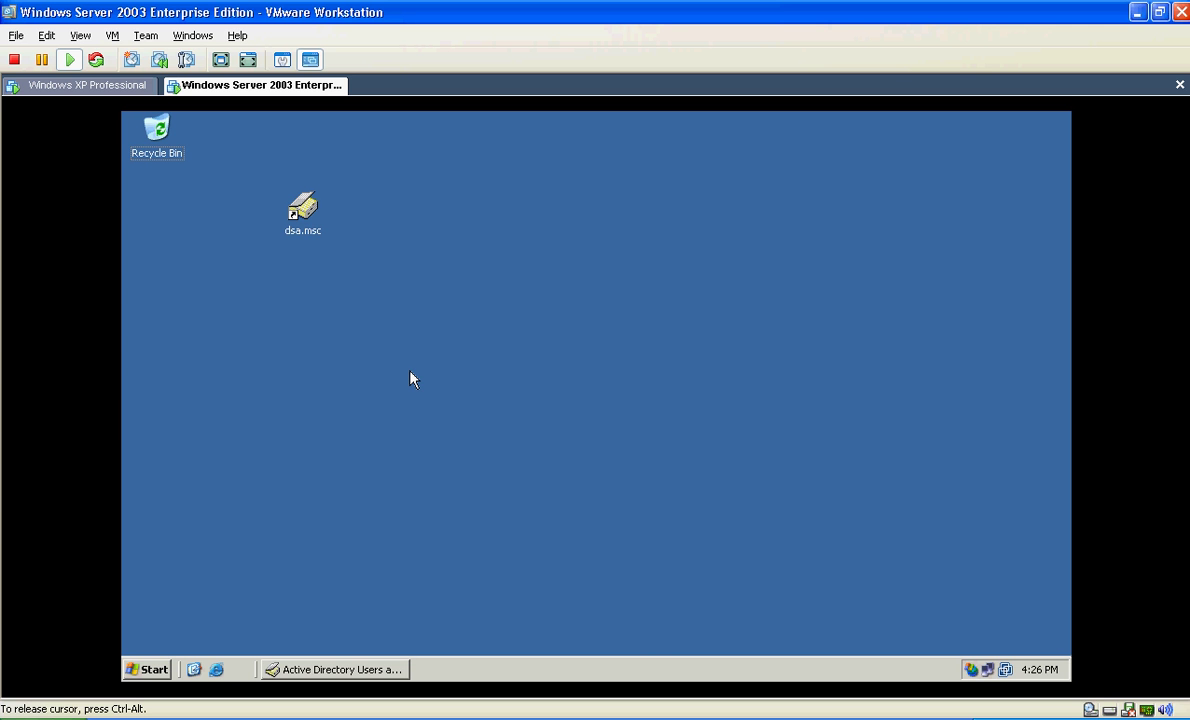
# Close the minimized Active Directory Users and Computers window.
pyautogui.click(300, 669)
pyautogui.rightClick(308, 669)
pyautogui.click(340, 584)
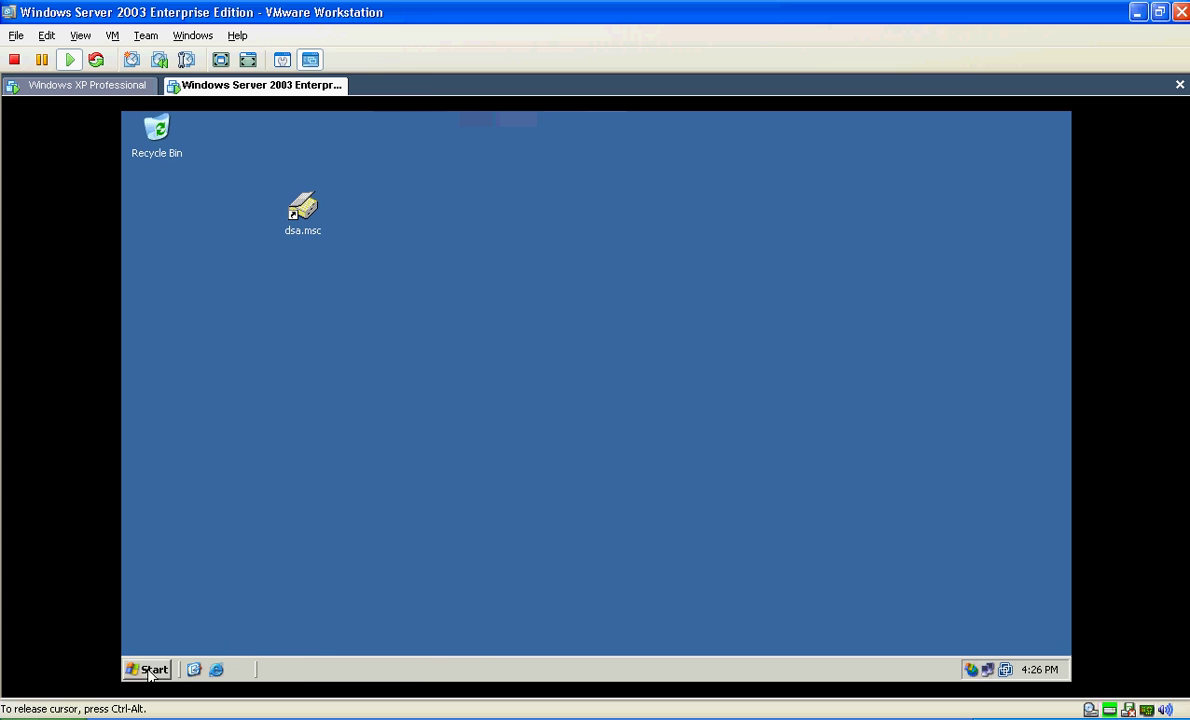
# Launch the Backup utility and switch it from wizard mode to Advanced Mode.
pyautogui.click(148, 669)
pyautogui.click(186, 470)
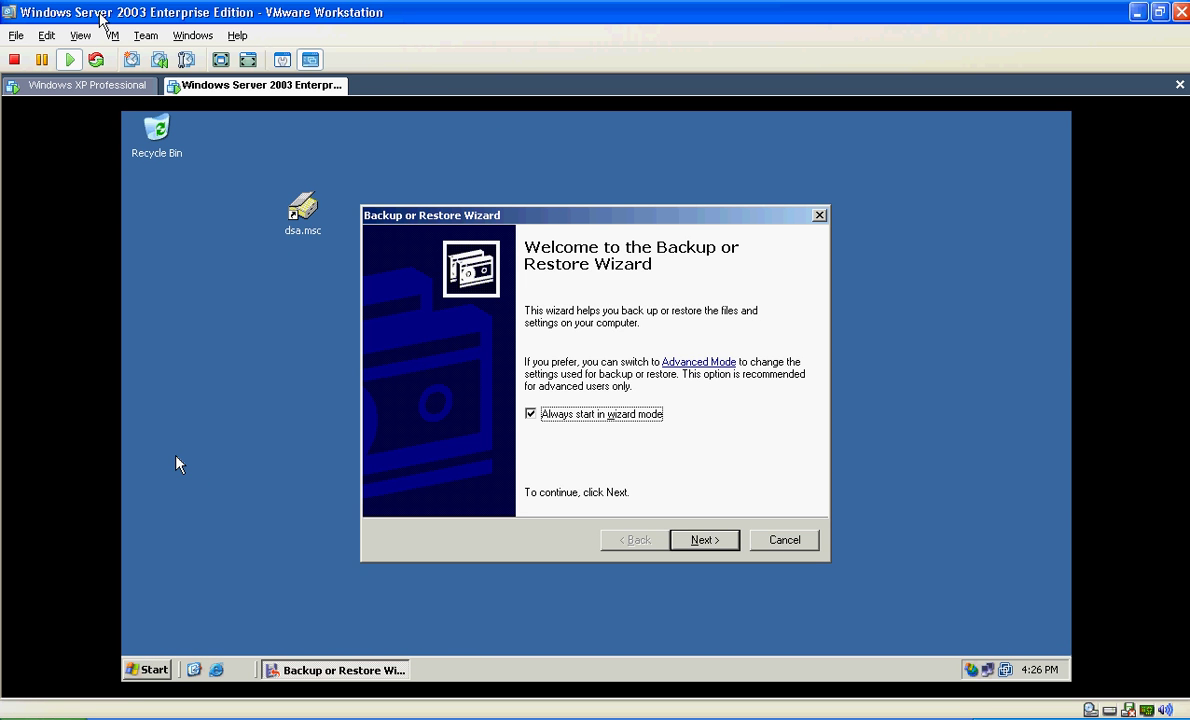
pyautogui.click(697, 364)
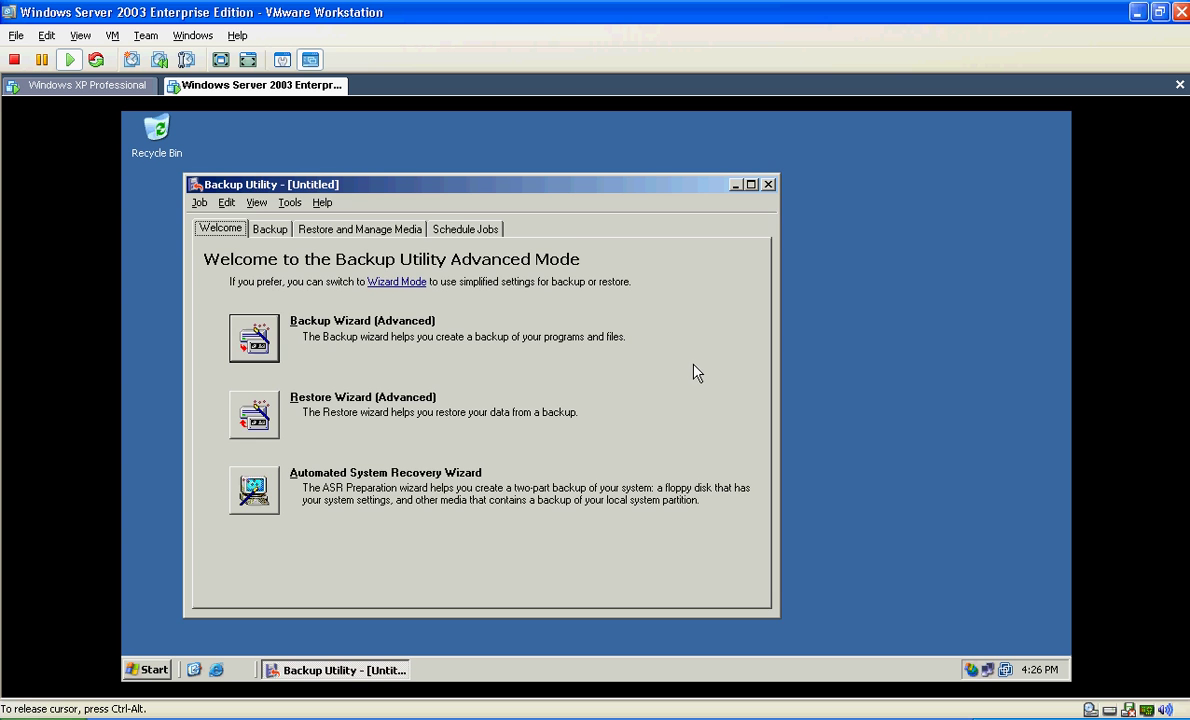
# Select System State for backup and set systemstate.bkf as the destination file.
pyautogui.click(270, 229)
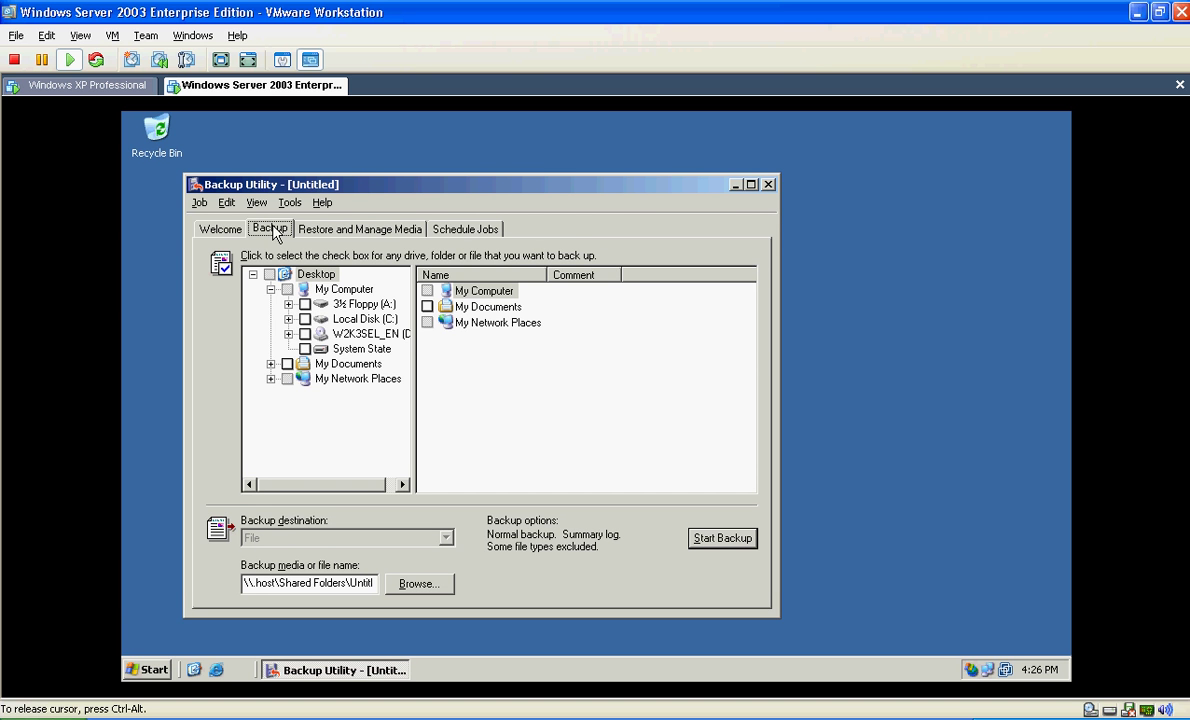
pyautogui.click(305, 348)
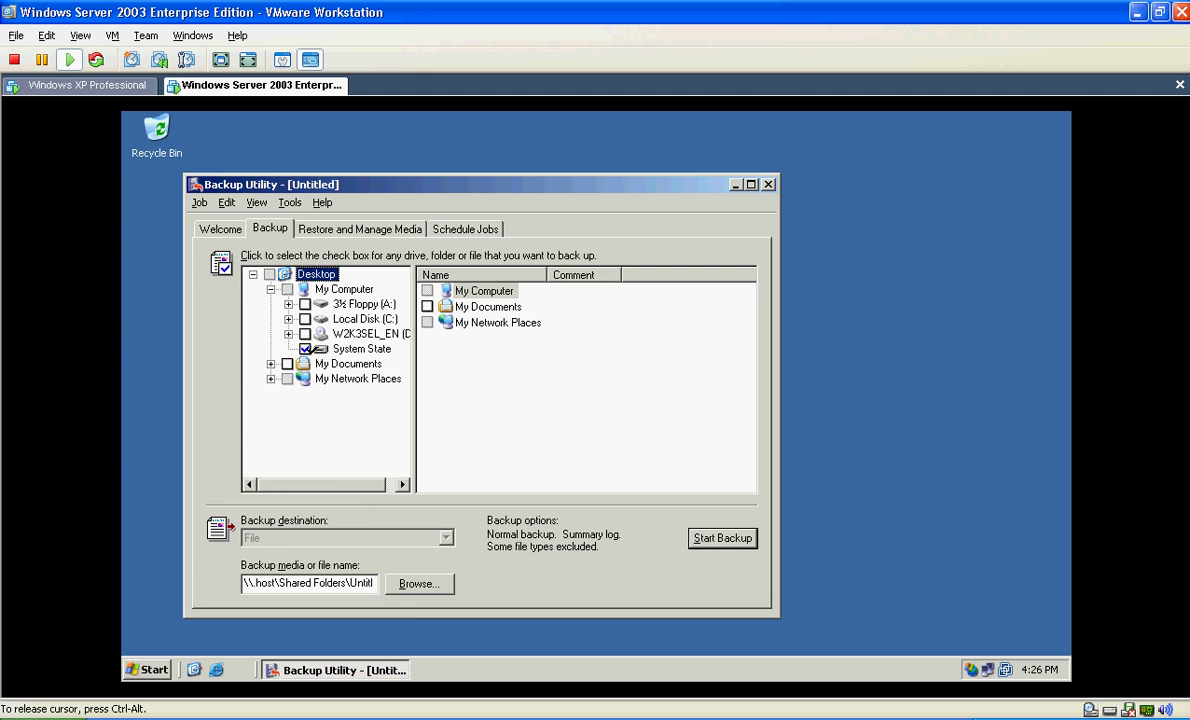
pyautogui.click(414, 588)
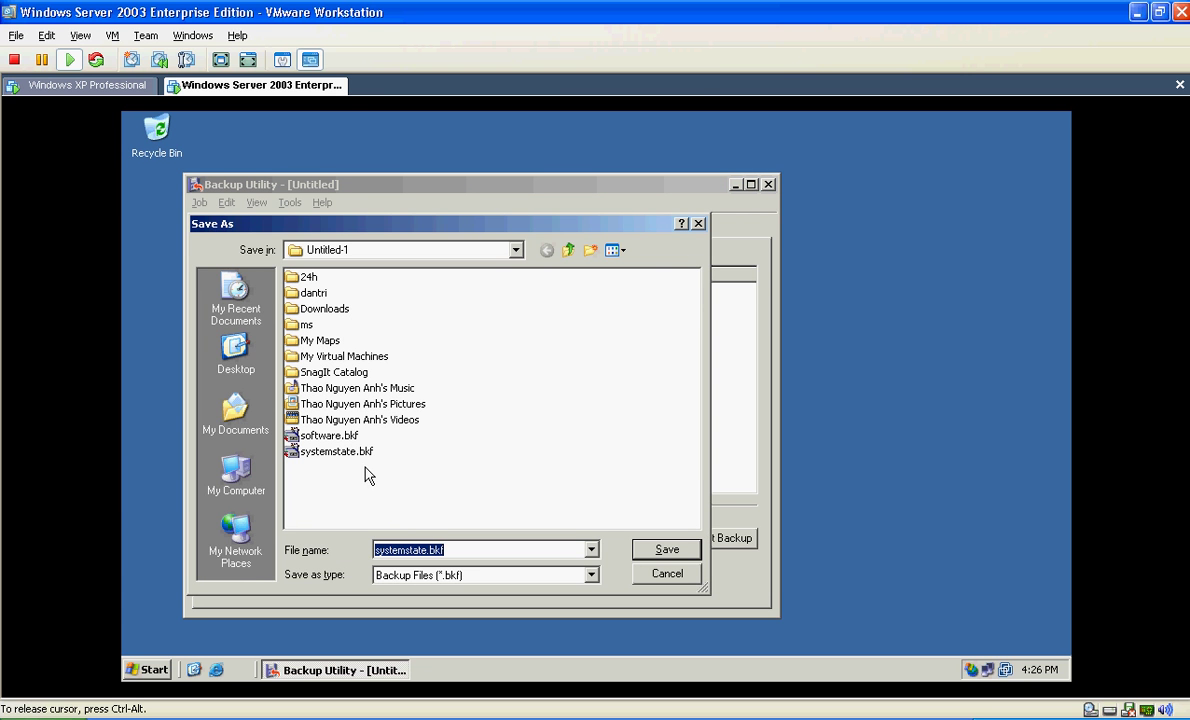
pyautogui.click(684, 552)
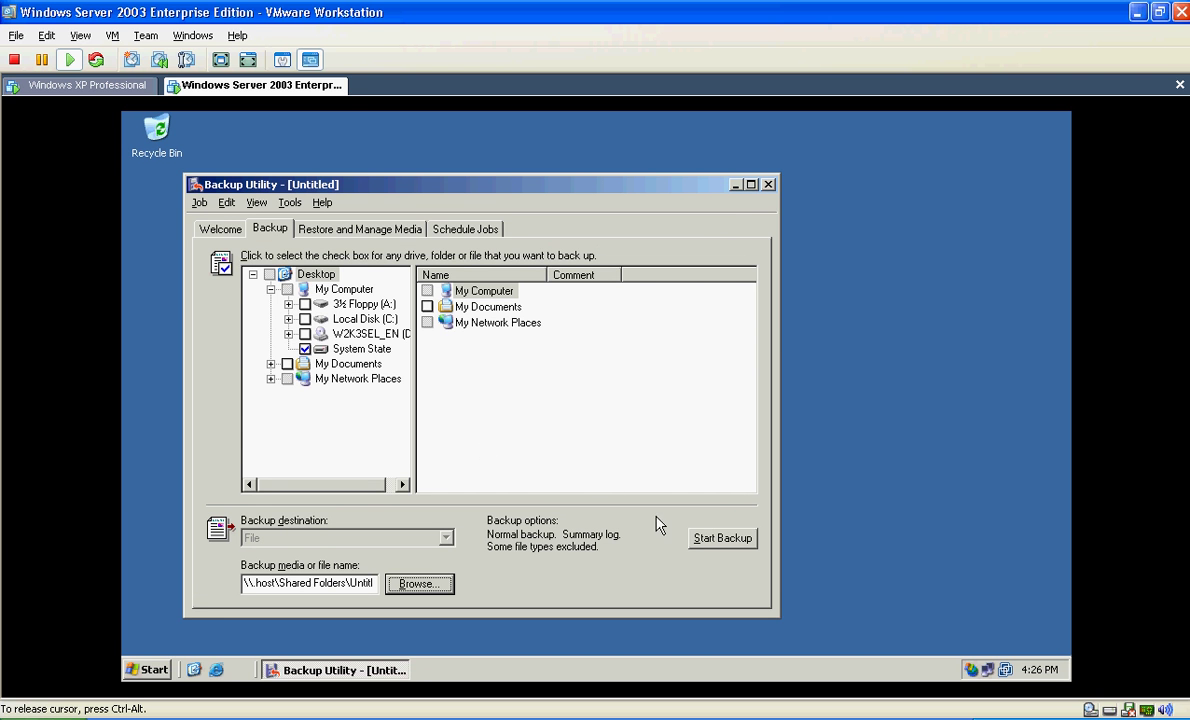
# Begin the backup job setup and accept the advanced backup options with the Normal backup type.
pyautogui.click(720, 542)
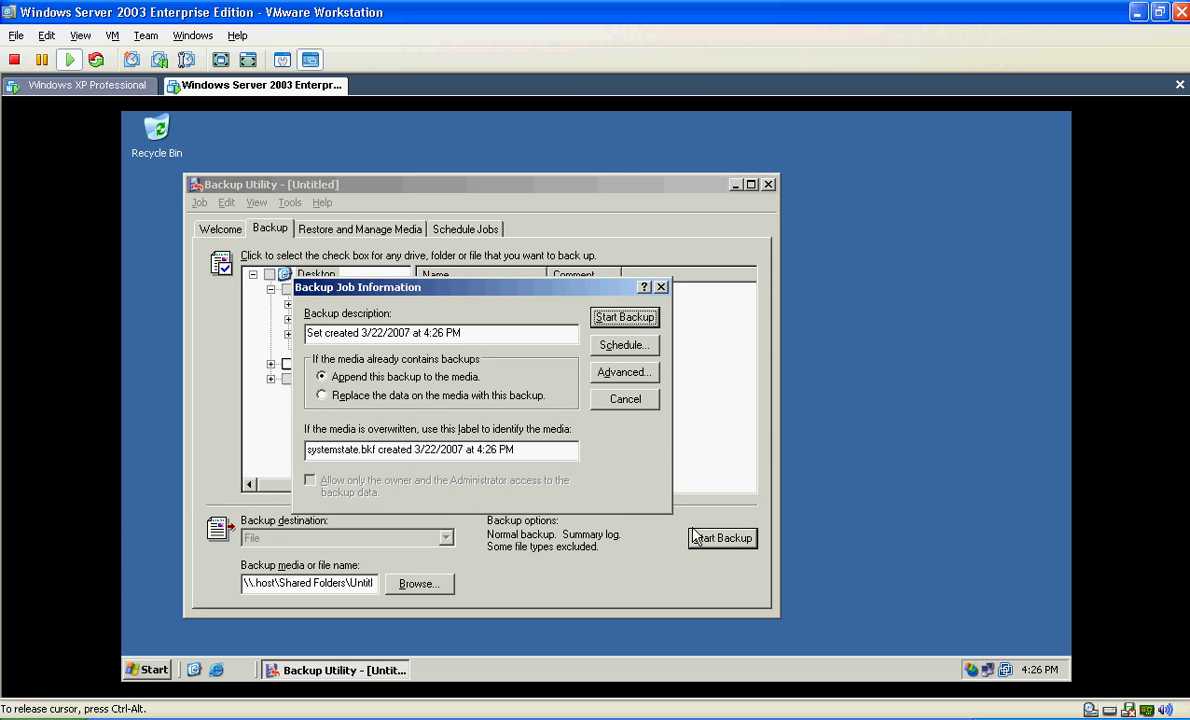
pyautogui.click(620, 372)
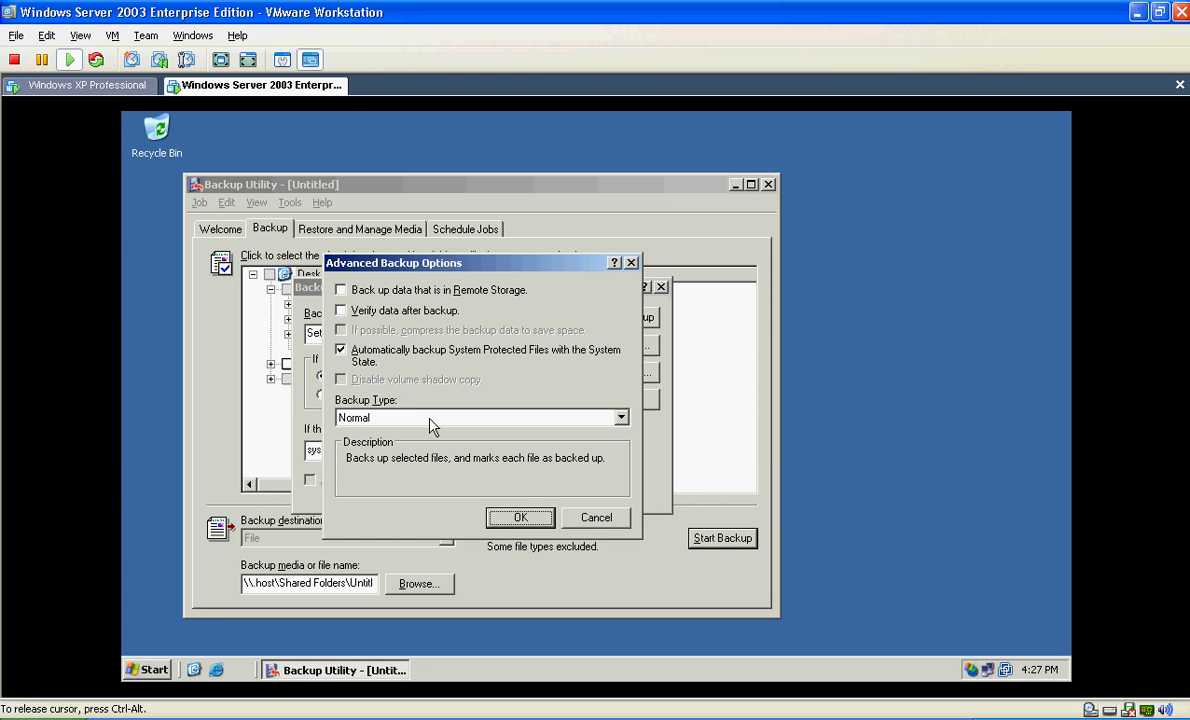
pyautogui.click(520, 518)
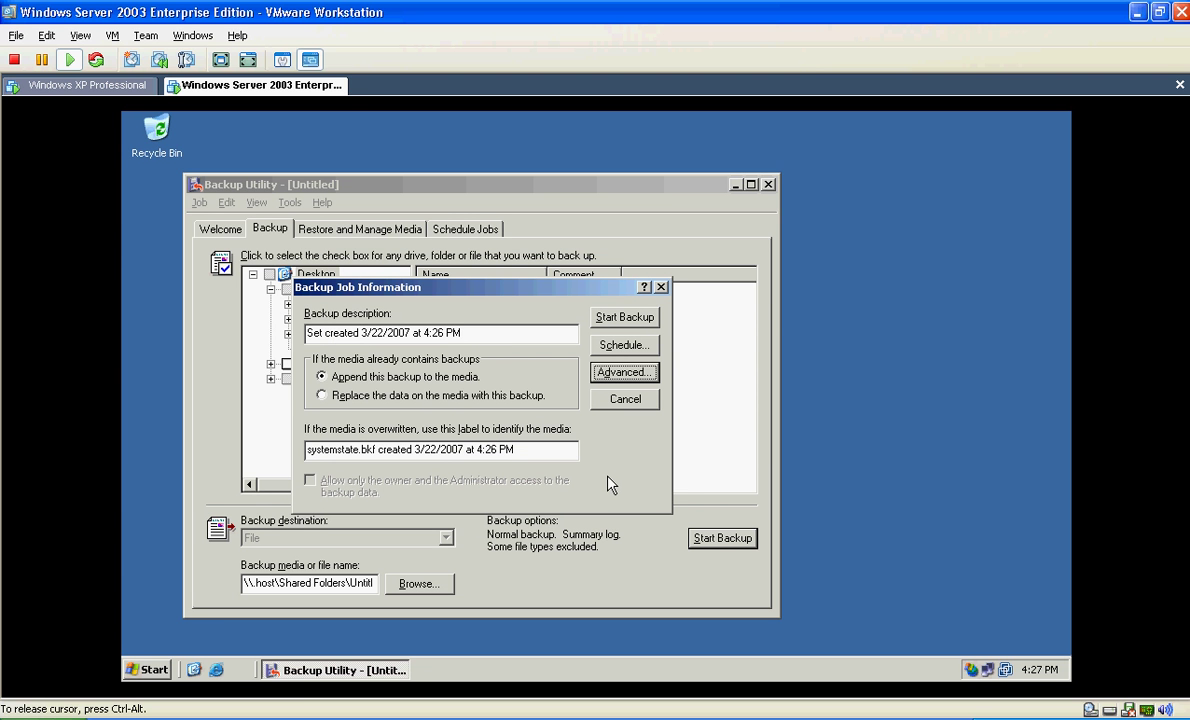
# Start scheduling the backup and save the current selections to the Desktop as systemstate.
pyautogui.click(615, 352)
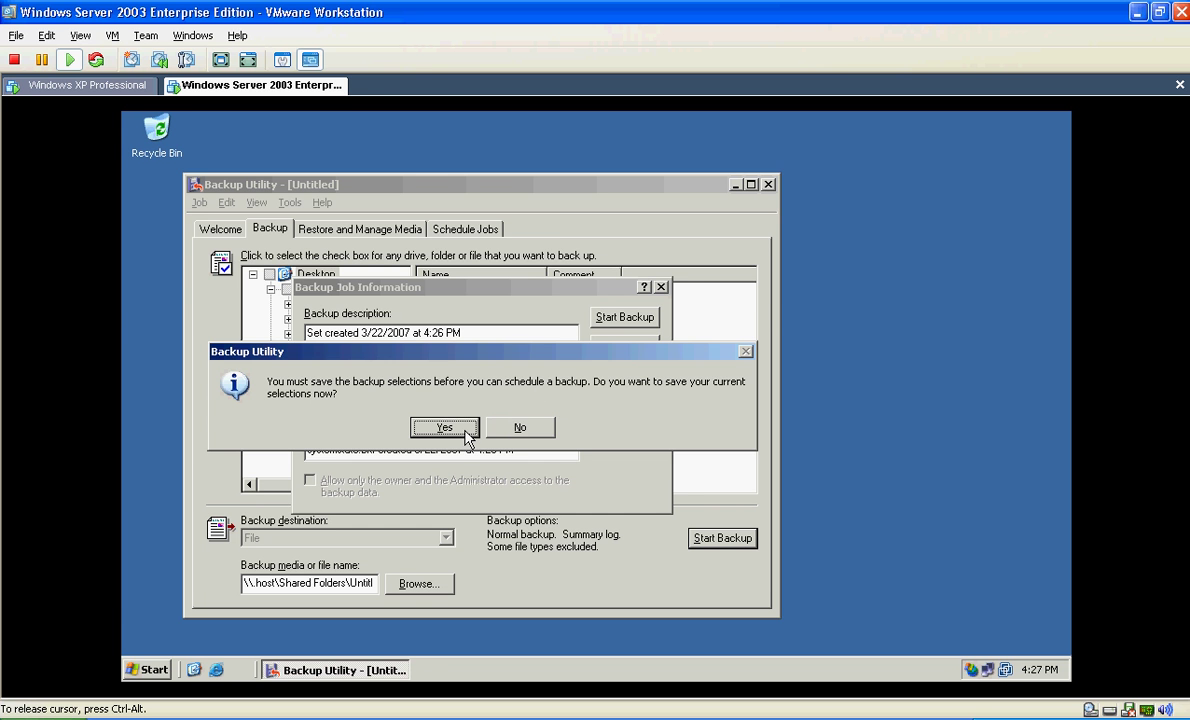
pyautogui.click(442, 424)
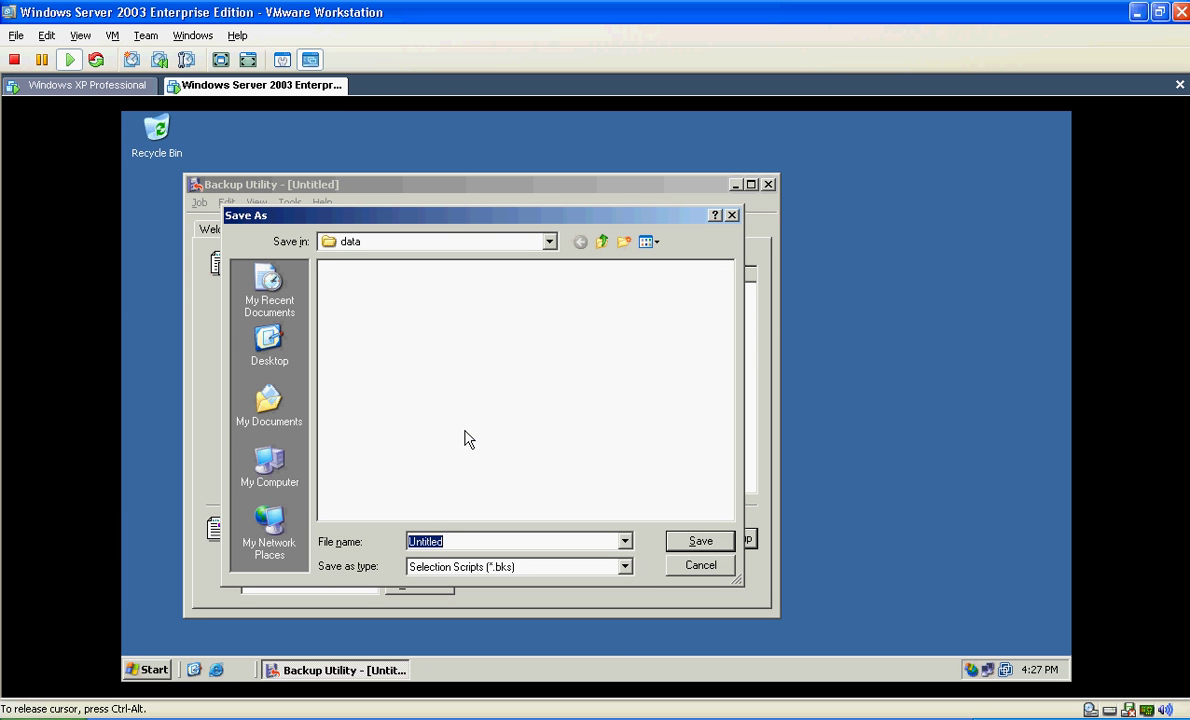
pyautogui.write('syste')
pyautogui.click(549, 241)
pyautogui.click(466, 437)
pyautogui.click(495, 544)
pyautogui.click(263, 330)
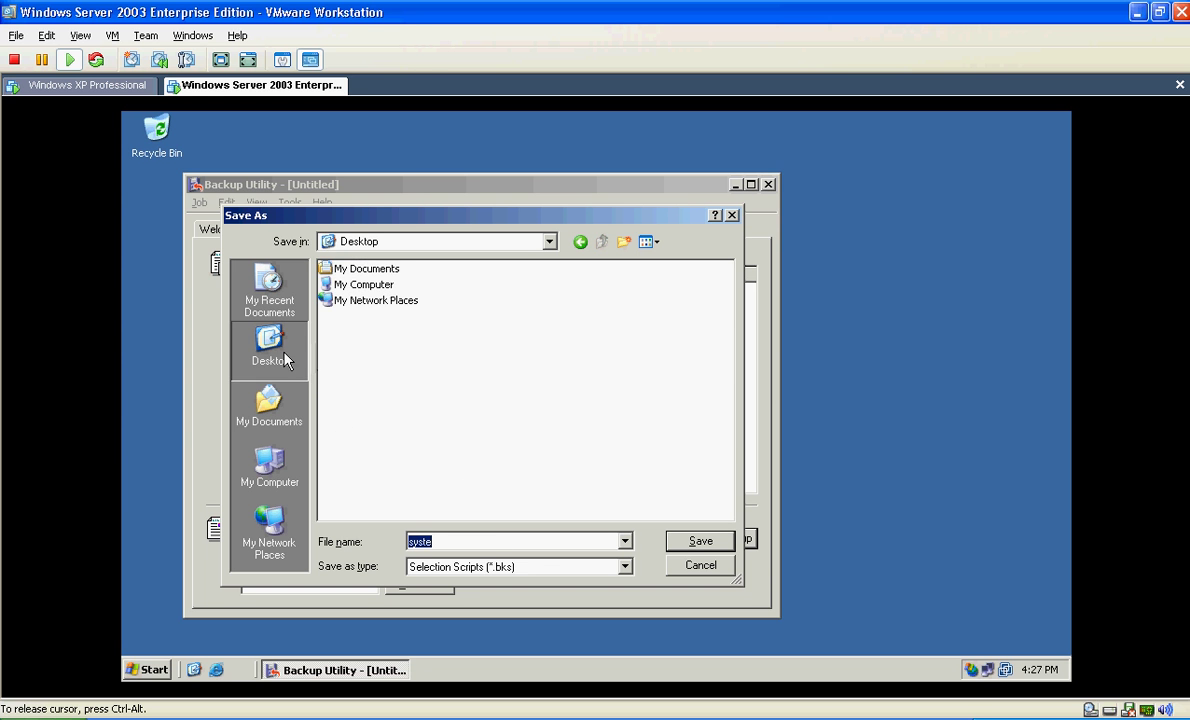
pyautogui.click(482, 542)
pyautogui.press('BackSpace')
pyautogui.write('emstate')
pyautogui.click(676, 544)
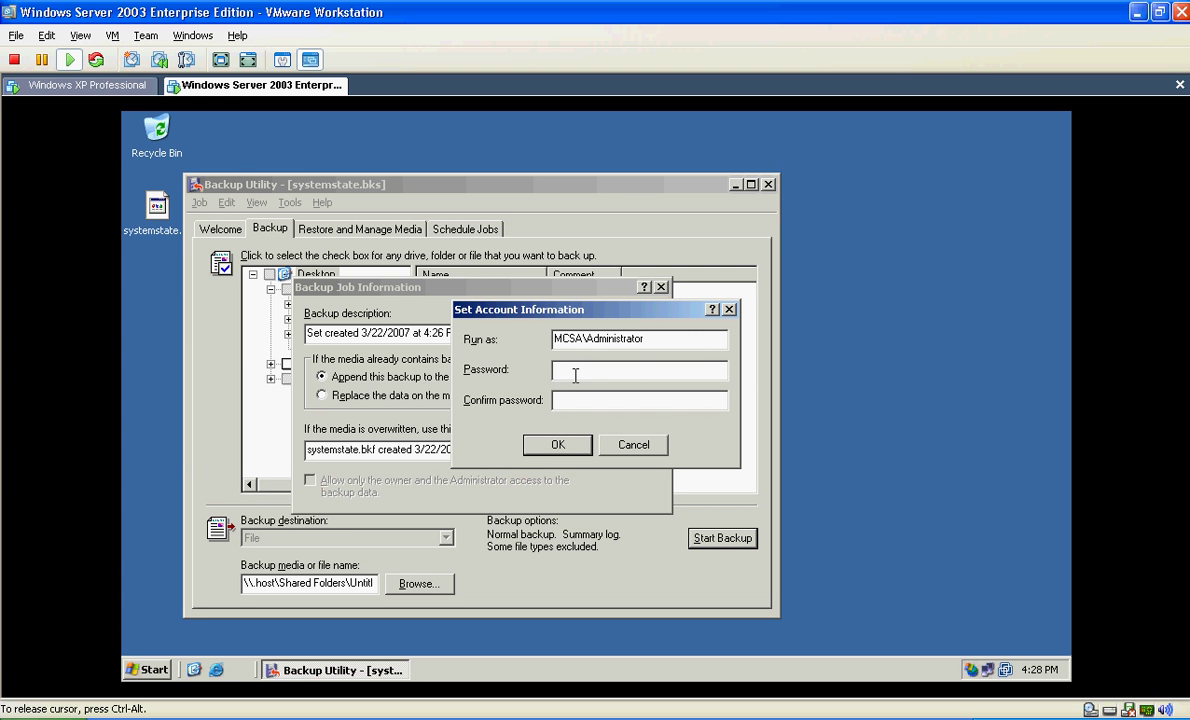
# Accept a blank password for the job's run-as account and suppress the blank password warning in future.
pyautogui.click(561, 446)
pyautogui.click(559, 434)
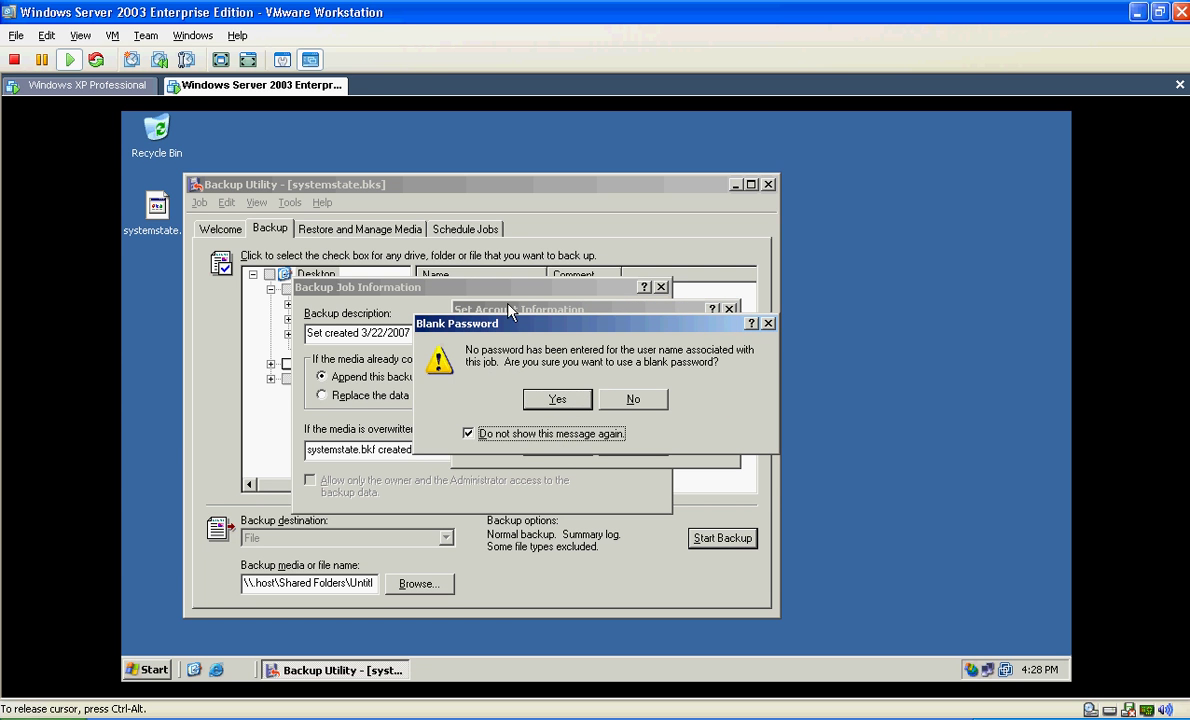
pyautogui.click(557, 399)
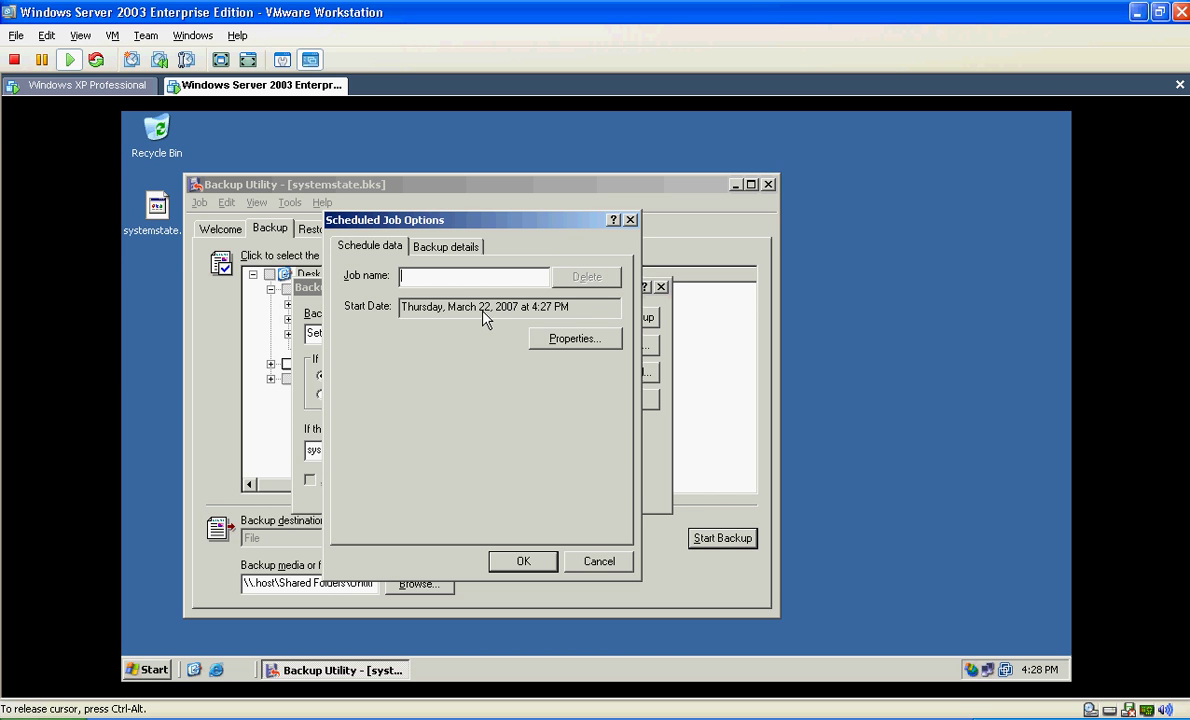
# Name the job Weekly and schedule it to run every 1 week on Monday at 10:00 PM.
pyautogui.write('Weekly')
pyautogui.click(572, 340)
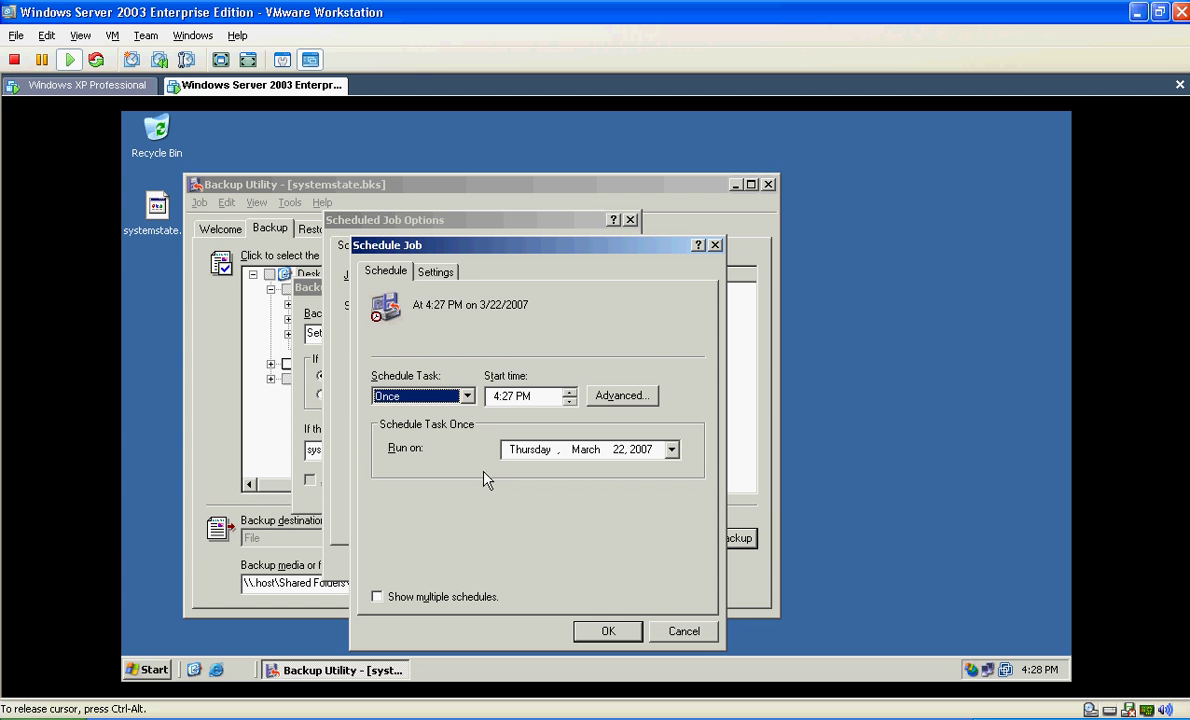
pyautogui.click(467, 396)
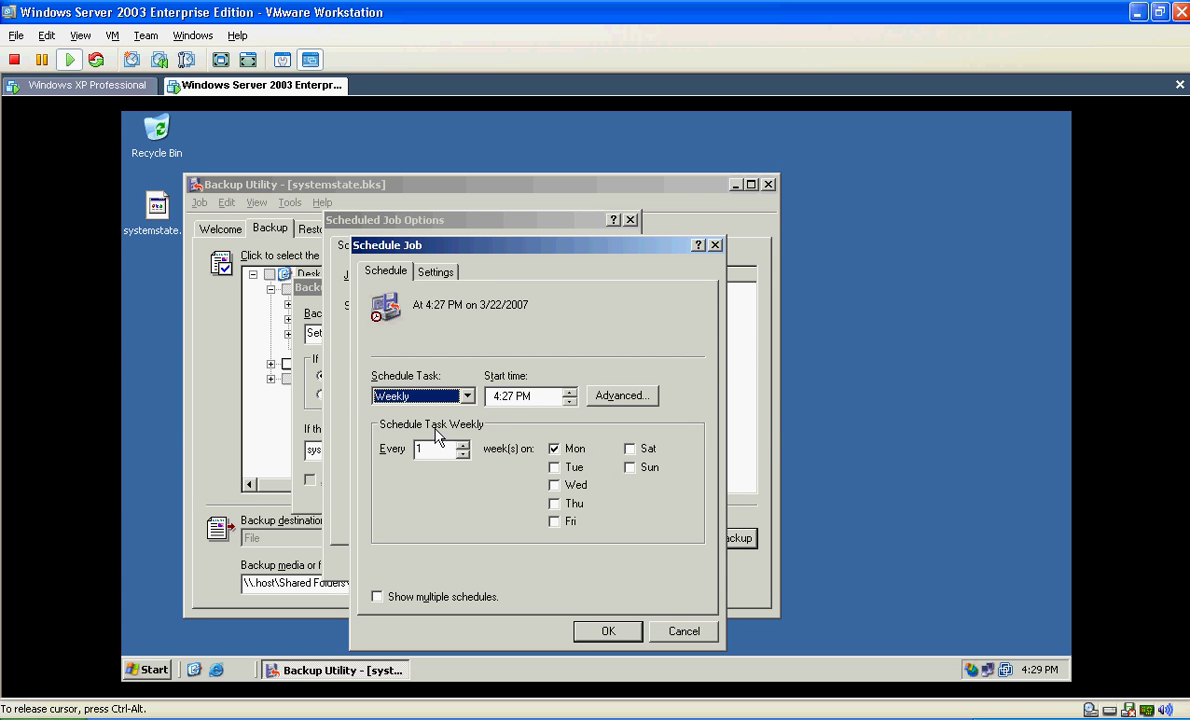
pyautogui.click(495, 396)
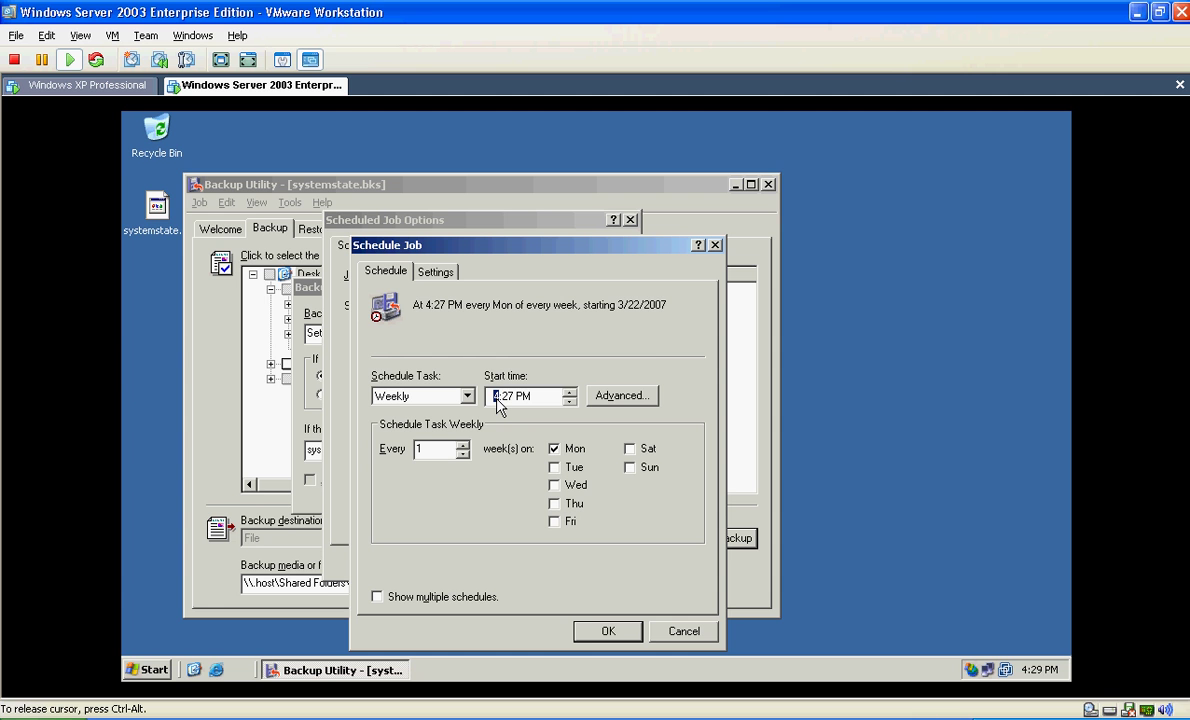
pyautogui.write('10:')
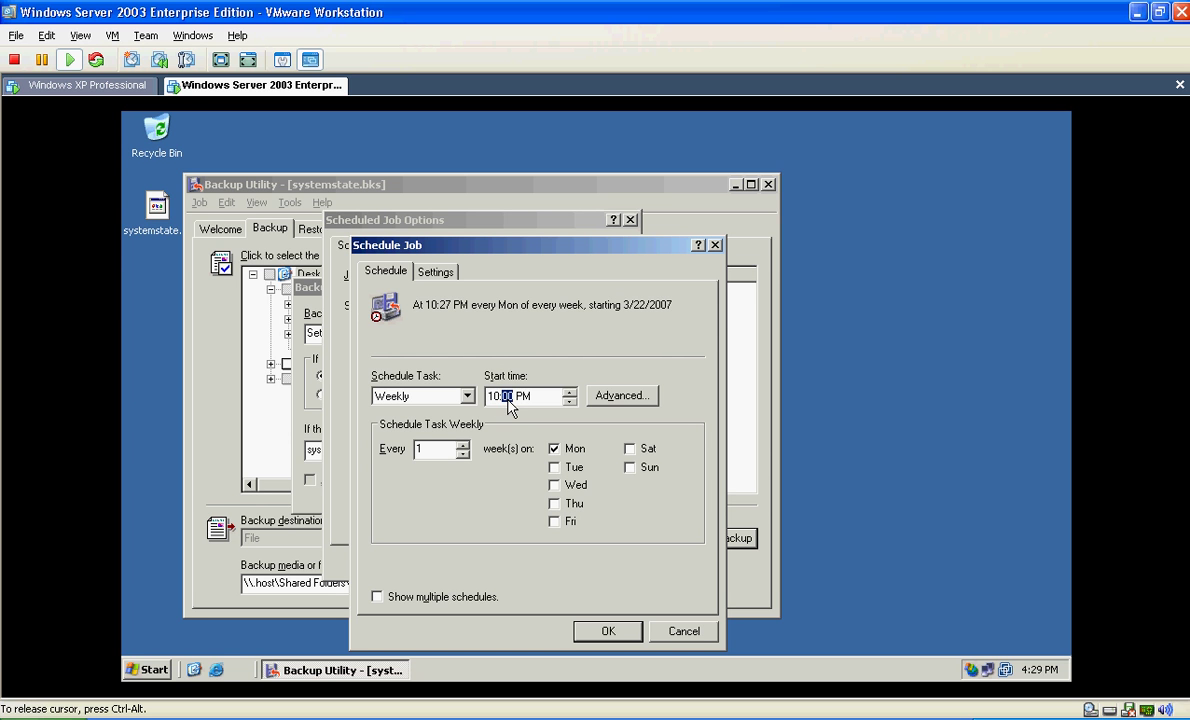
pyautogui.write('00')
pyautogui.click(462, 444)
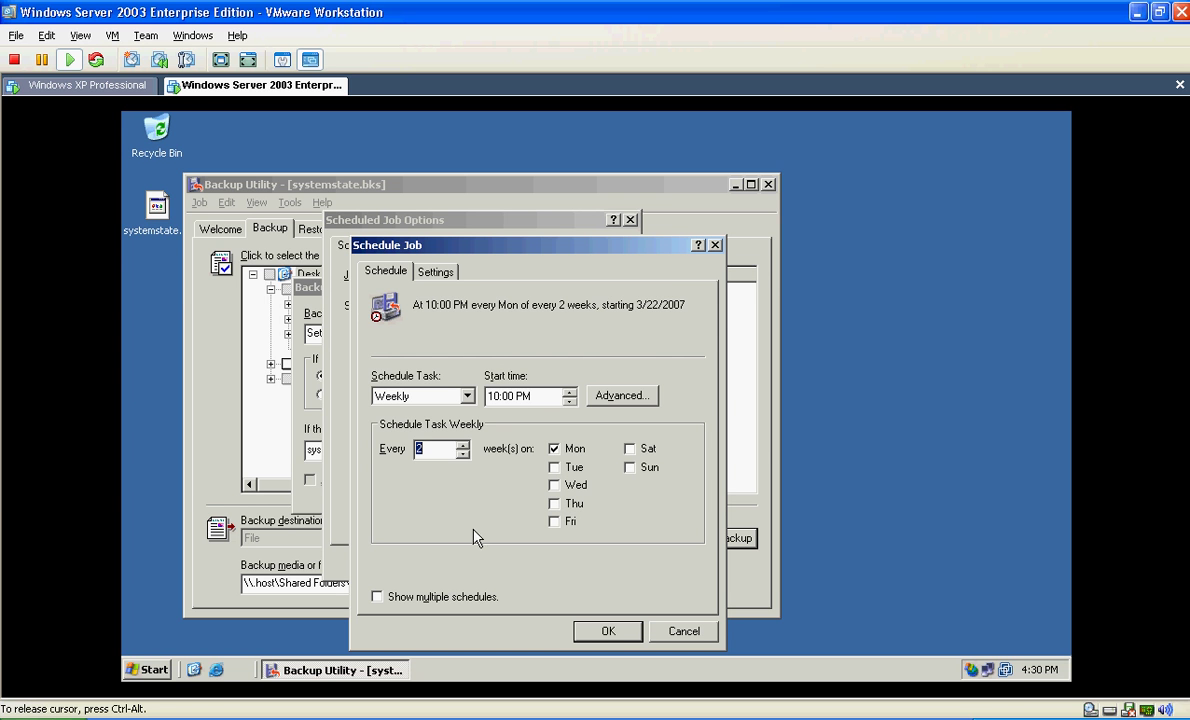
pyautogui.click(463, 453)
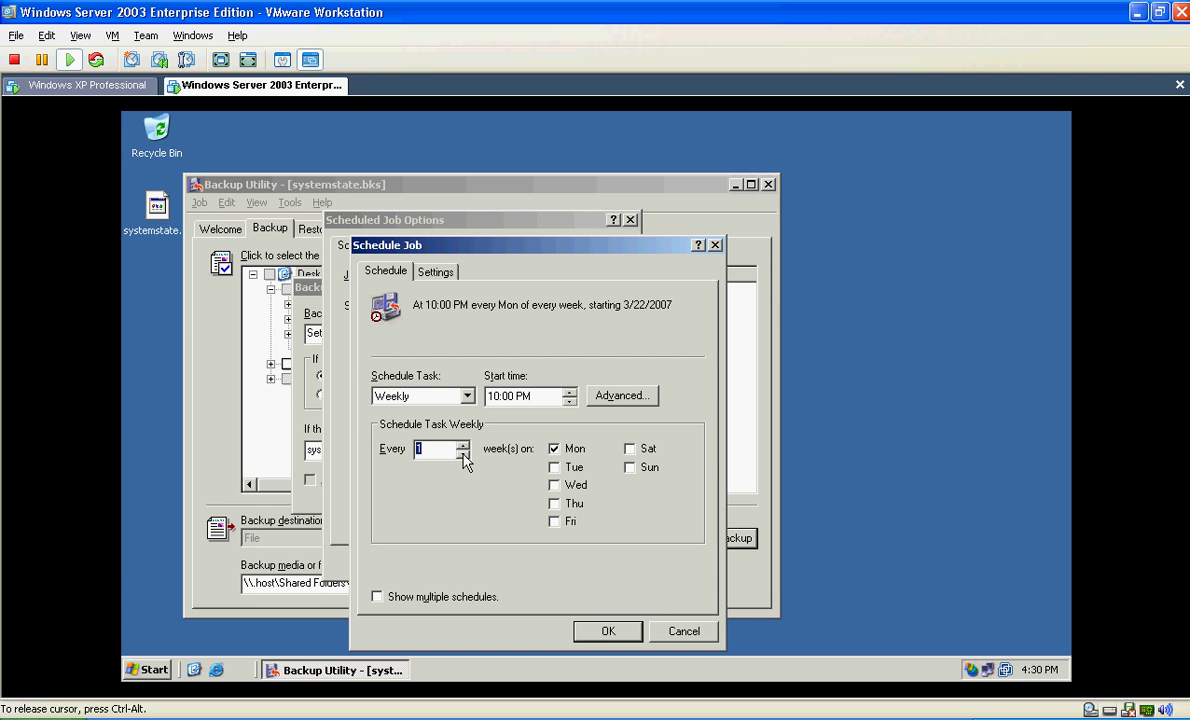
pyautogui.click(640, 398)
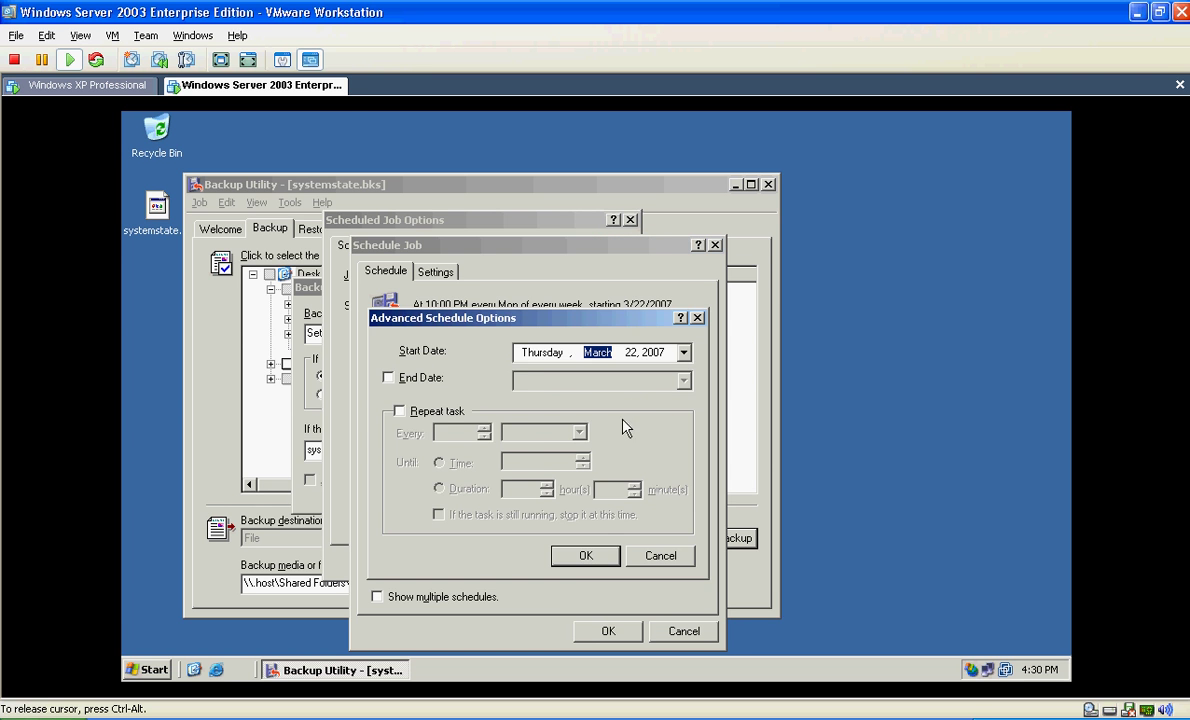
pyautogui.click(600, 553)
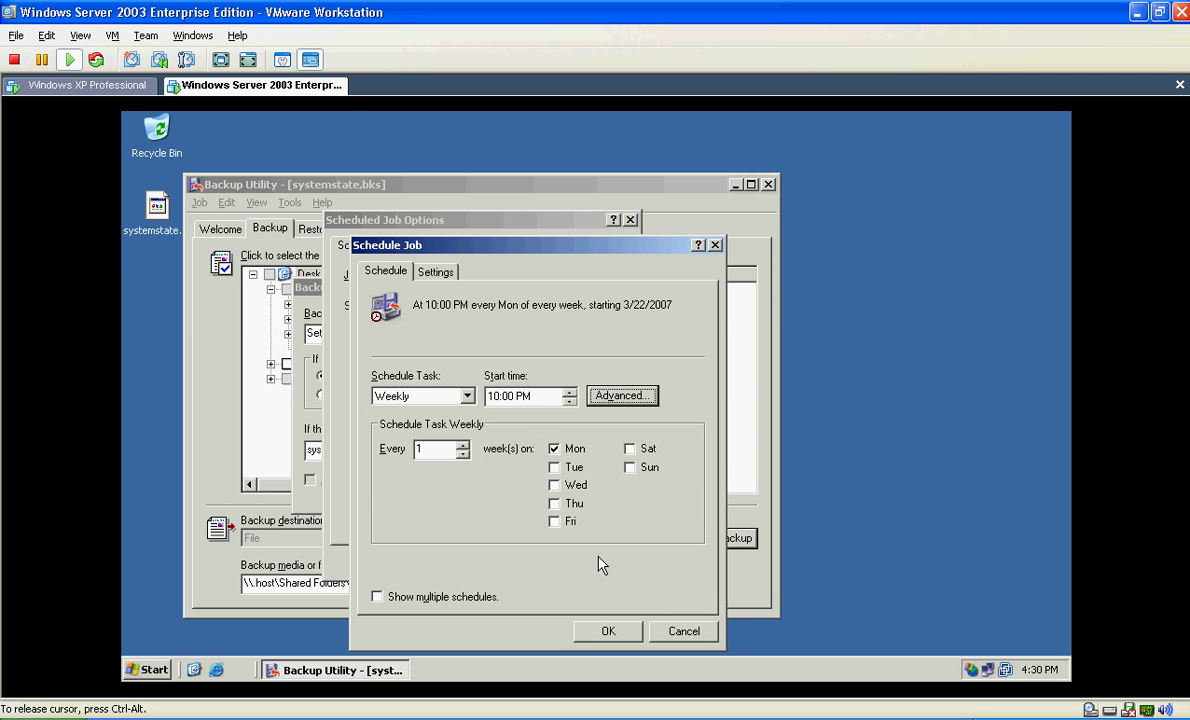
pyautogui.click(608, 630)
pyautogui.click(540, 455)
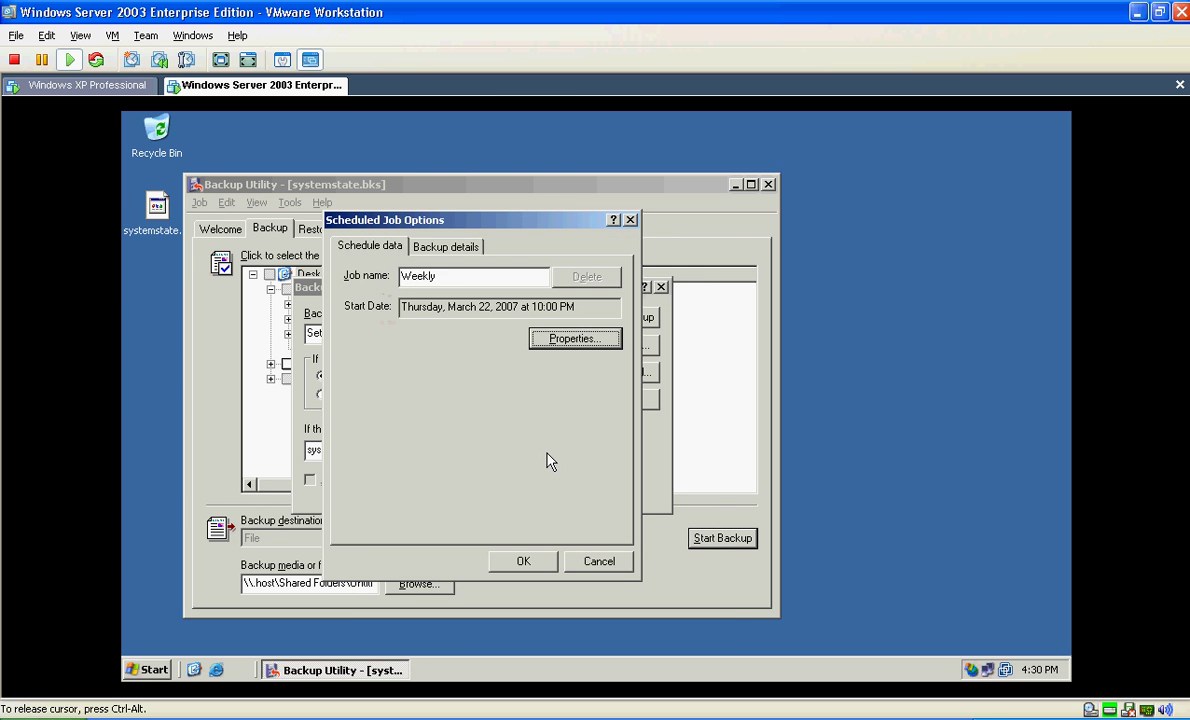
pyautogui.click(600, 338)
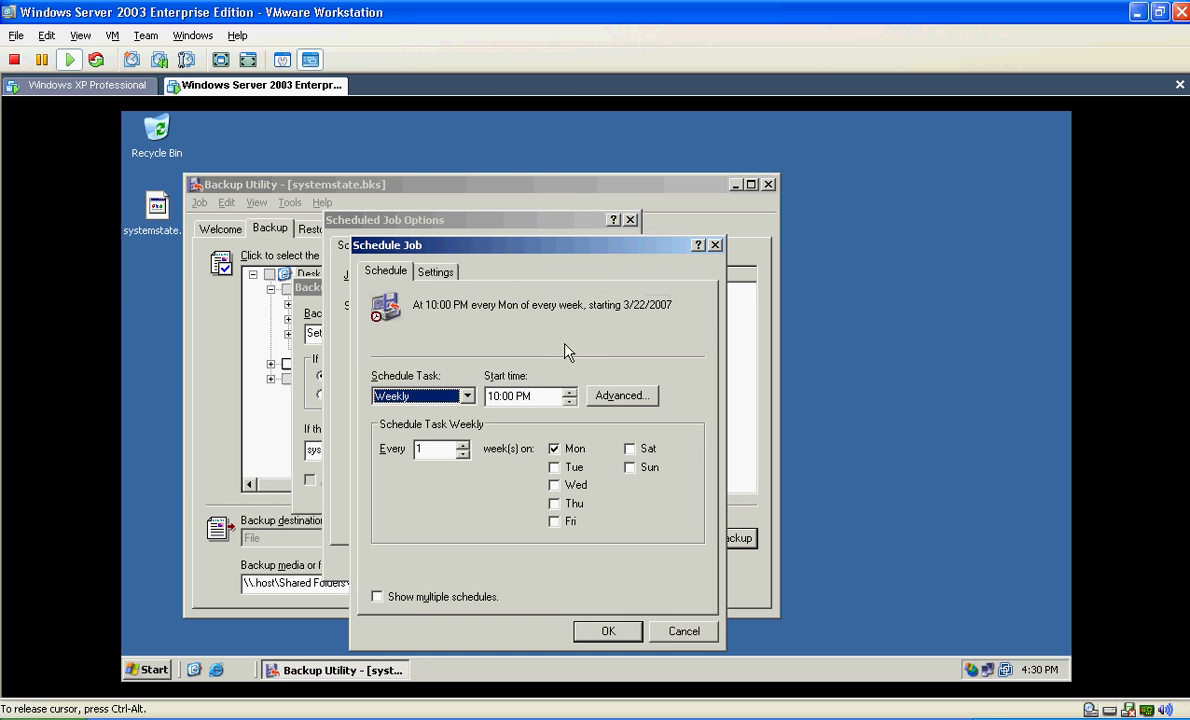
pyautogui.click(446, 272)
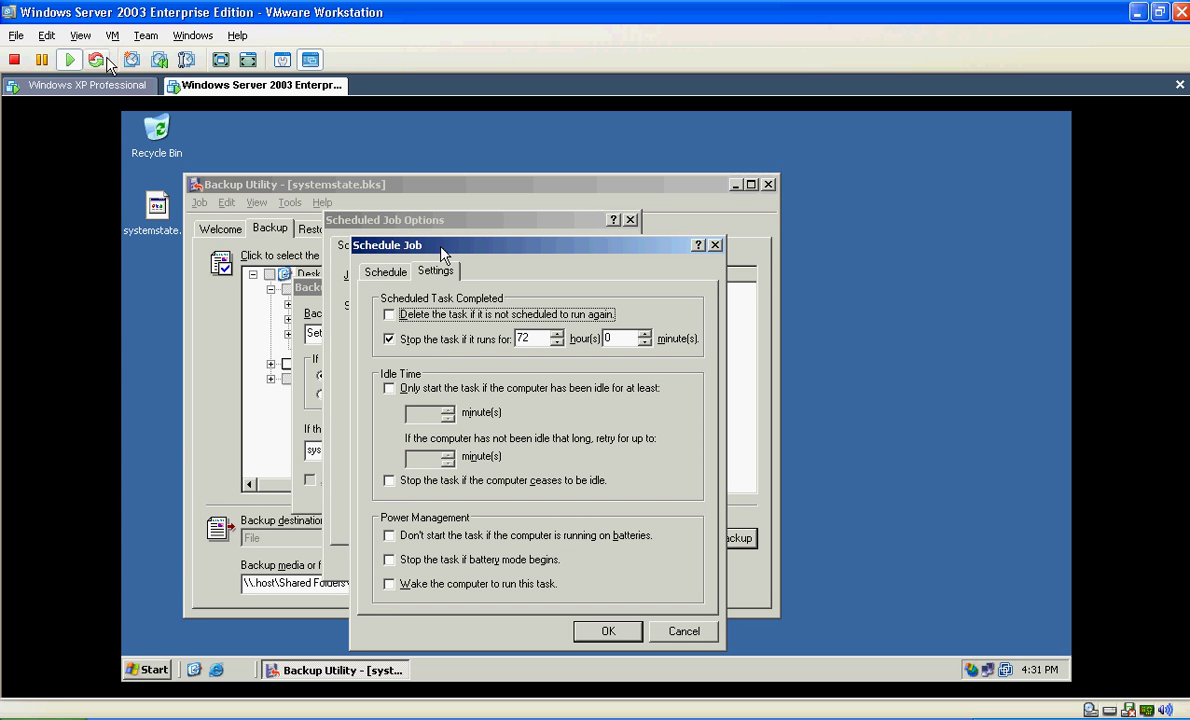
pyautogui.doubleClick(524, 338)
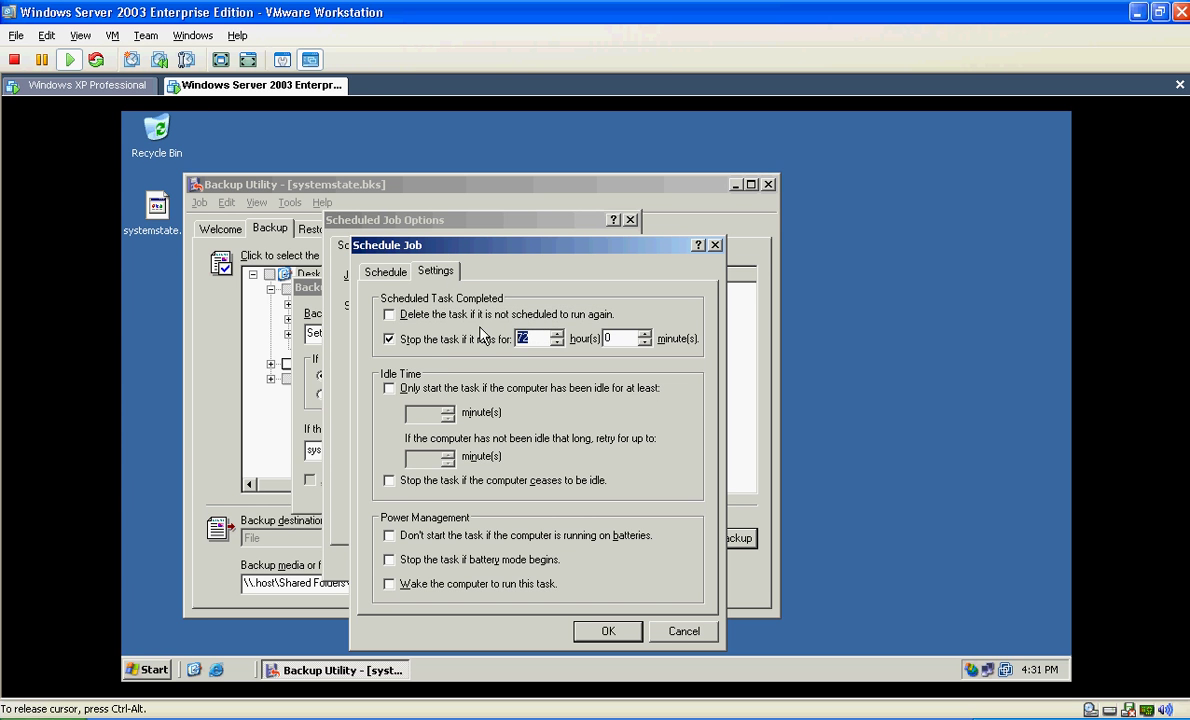
pyautogui.write('10')
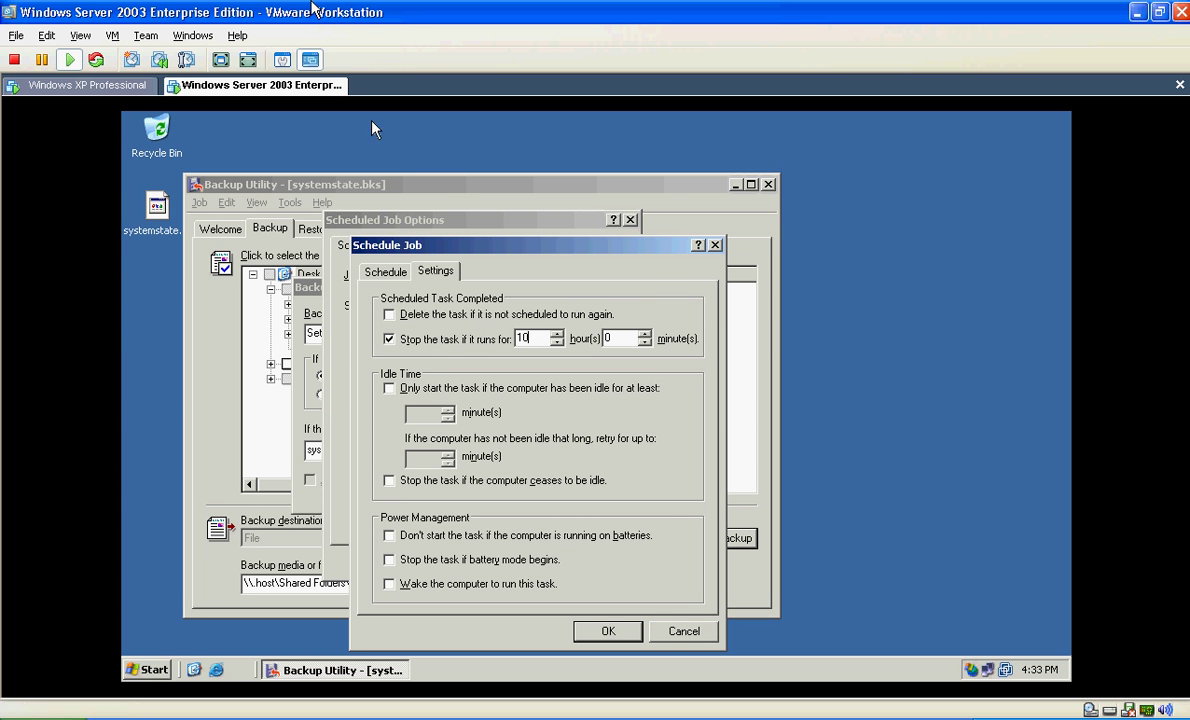
pyautogui.click(678, 633)
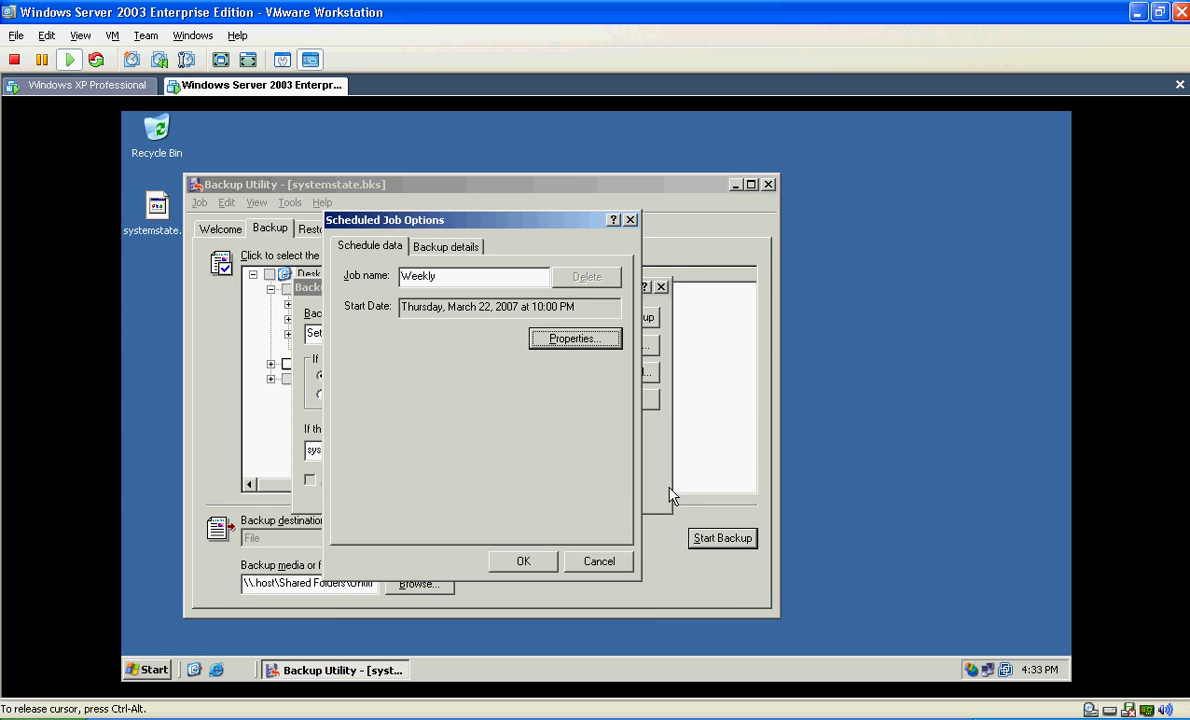
# Save the scheduled job and review its planned runs in the job calendar through May 2007.
pyautogui.click(497, 568)
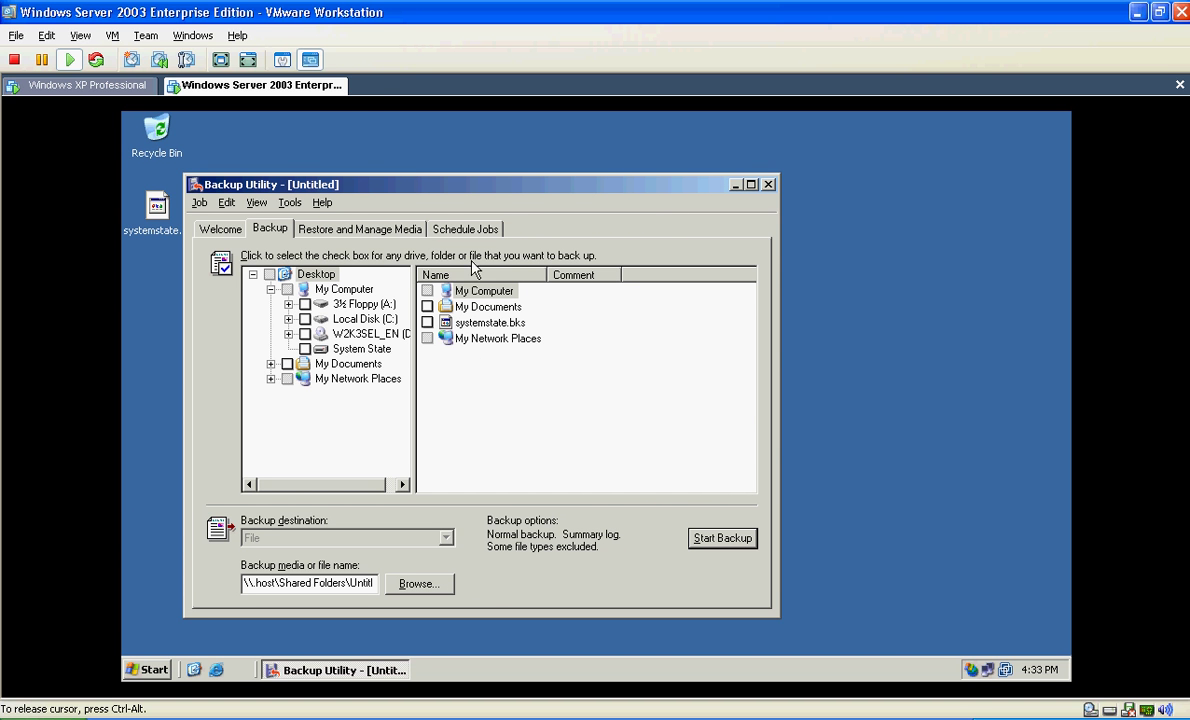
pyautogui.click(470, 230)
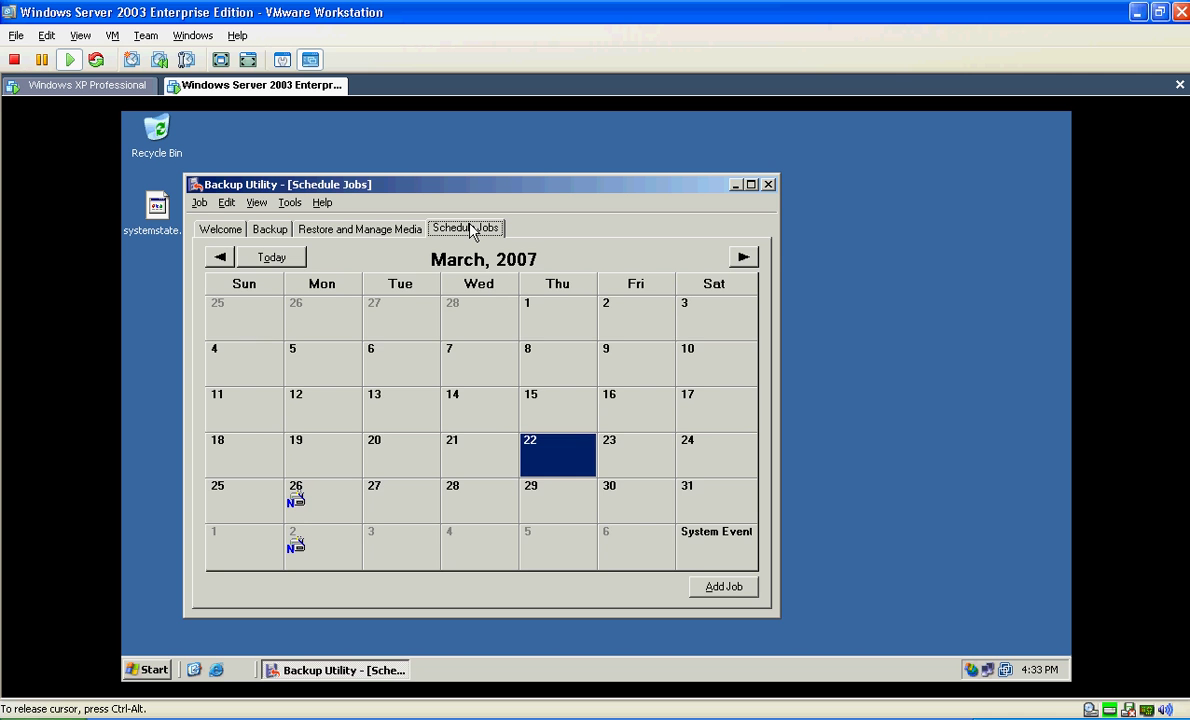
pyautogui.click(335, 510)
pyautogui.click(335, 538)
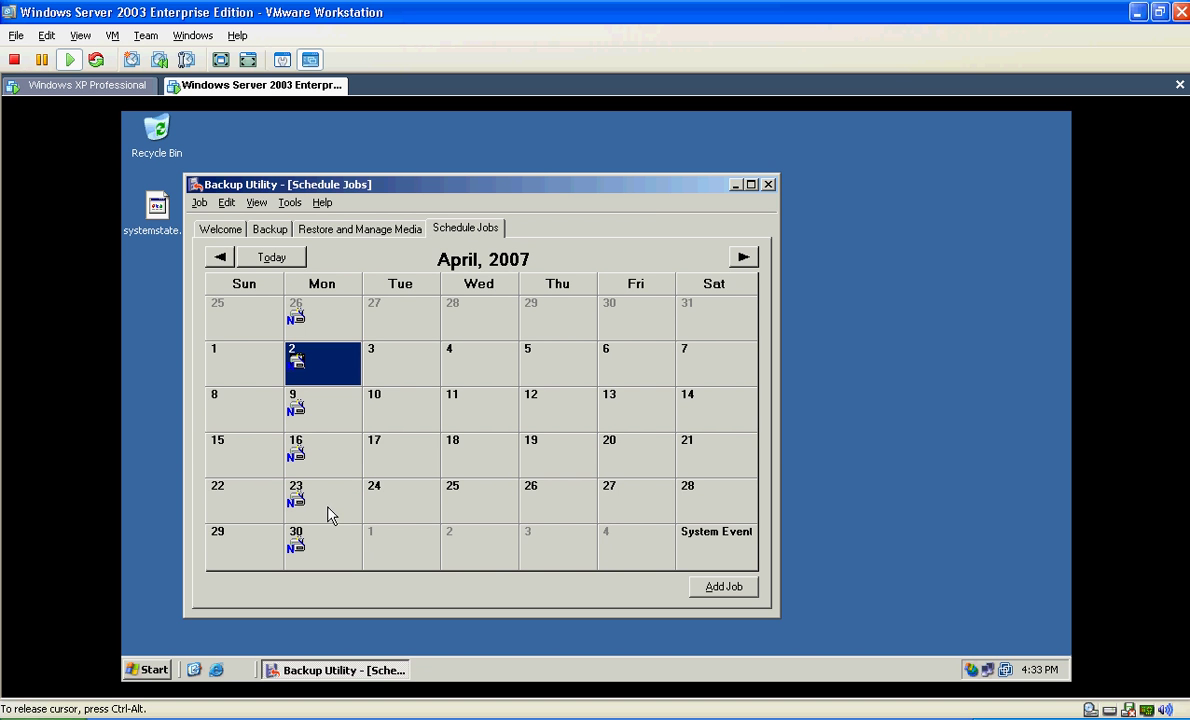
pyautogui.click(743, 257)
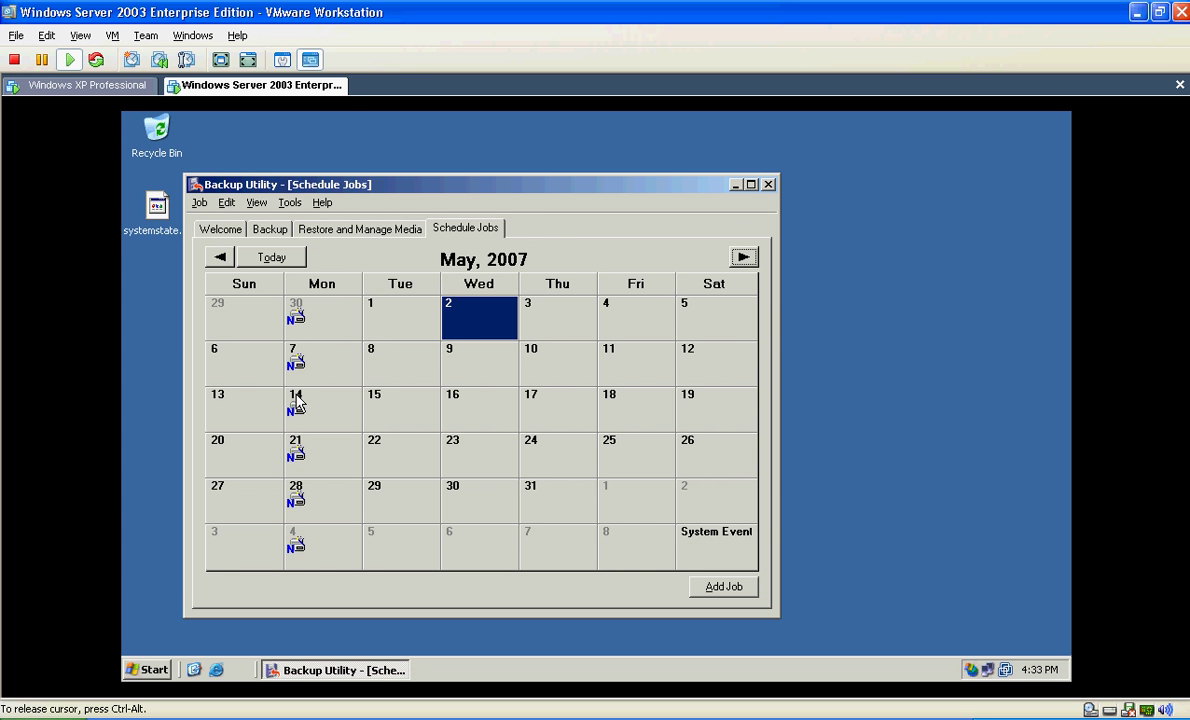
pyautogui.click(270, 228)
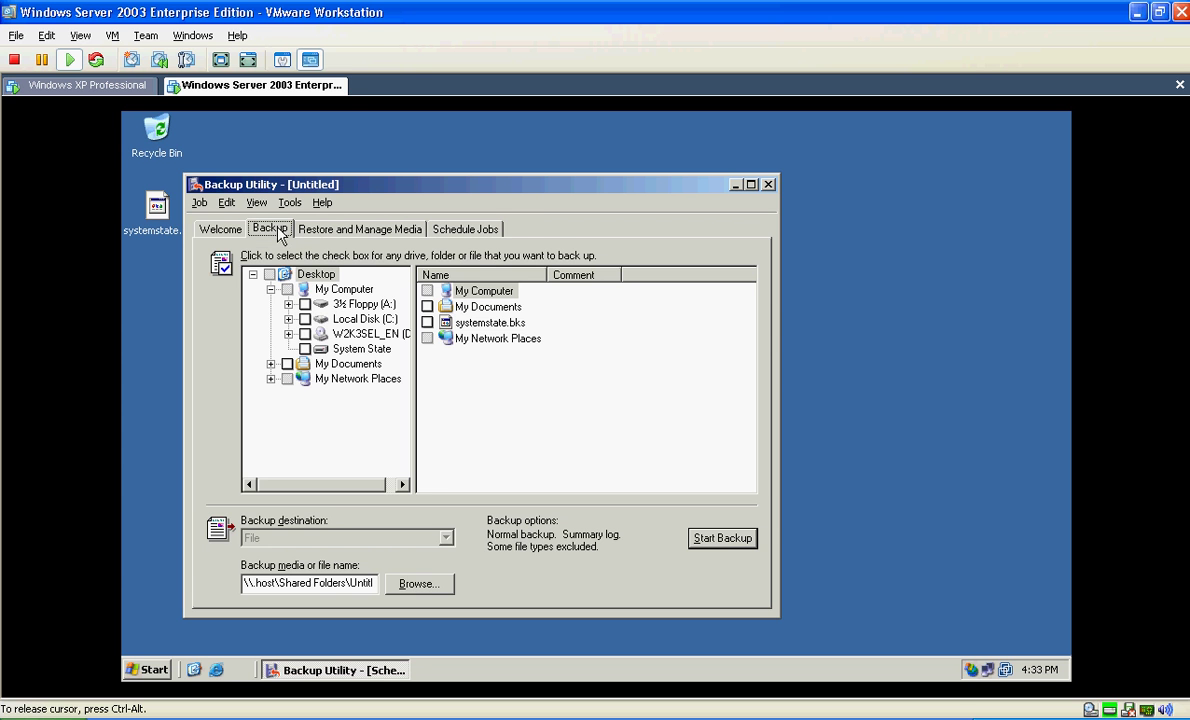
# Select System State for backup and choose the existing systemstate.bkf in the Untitled-1 shared folder as the backup file.
pyautogui.click(305, 348)
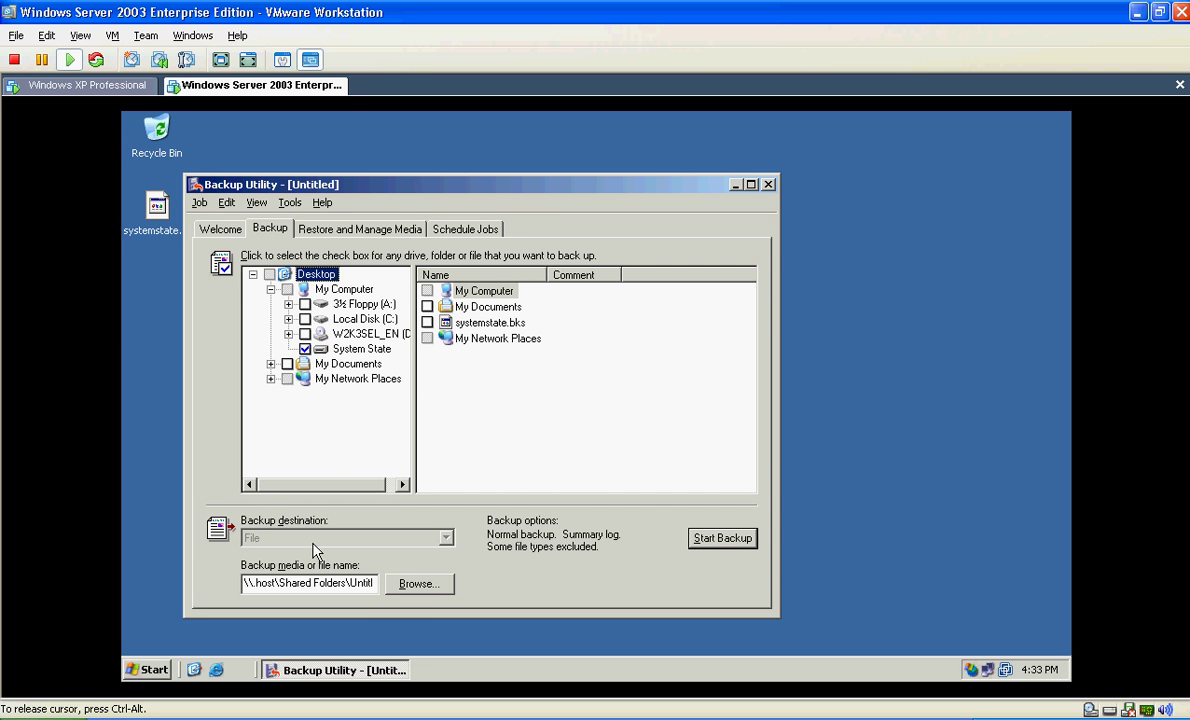
pyautogui.click(420, 583)
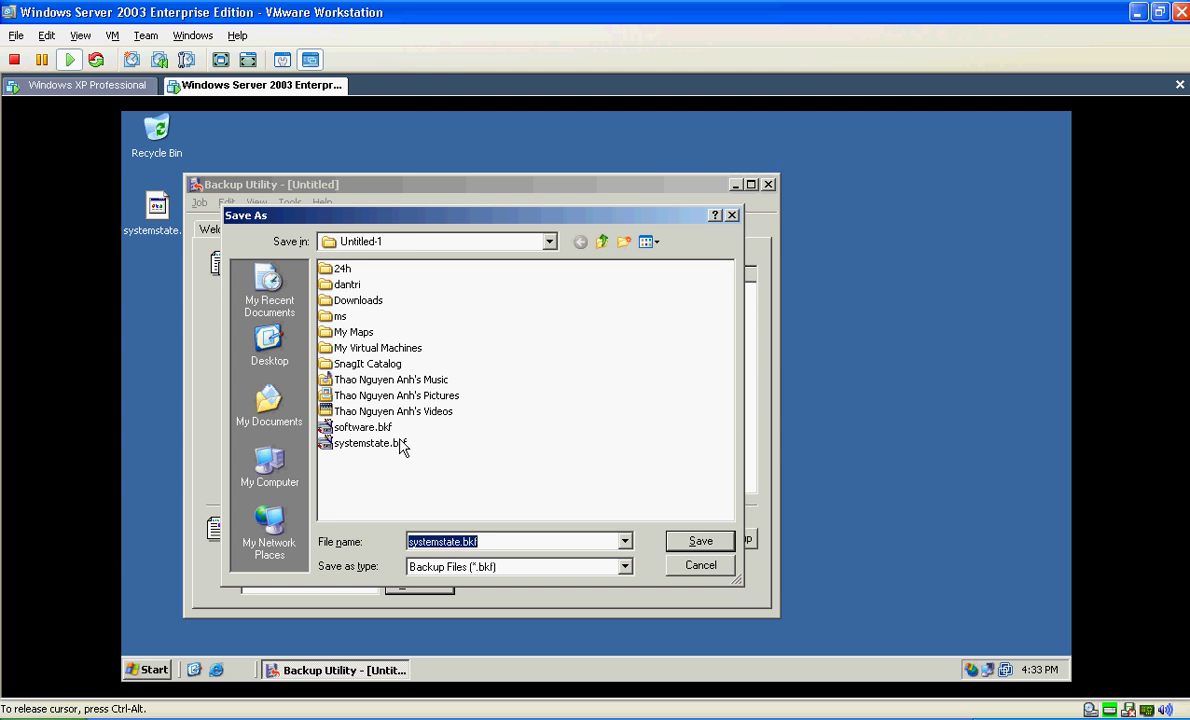
pyautogui.click(690, 541)
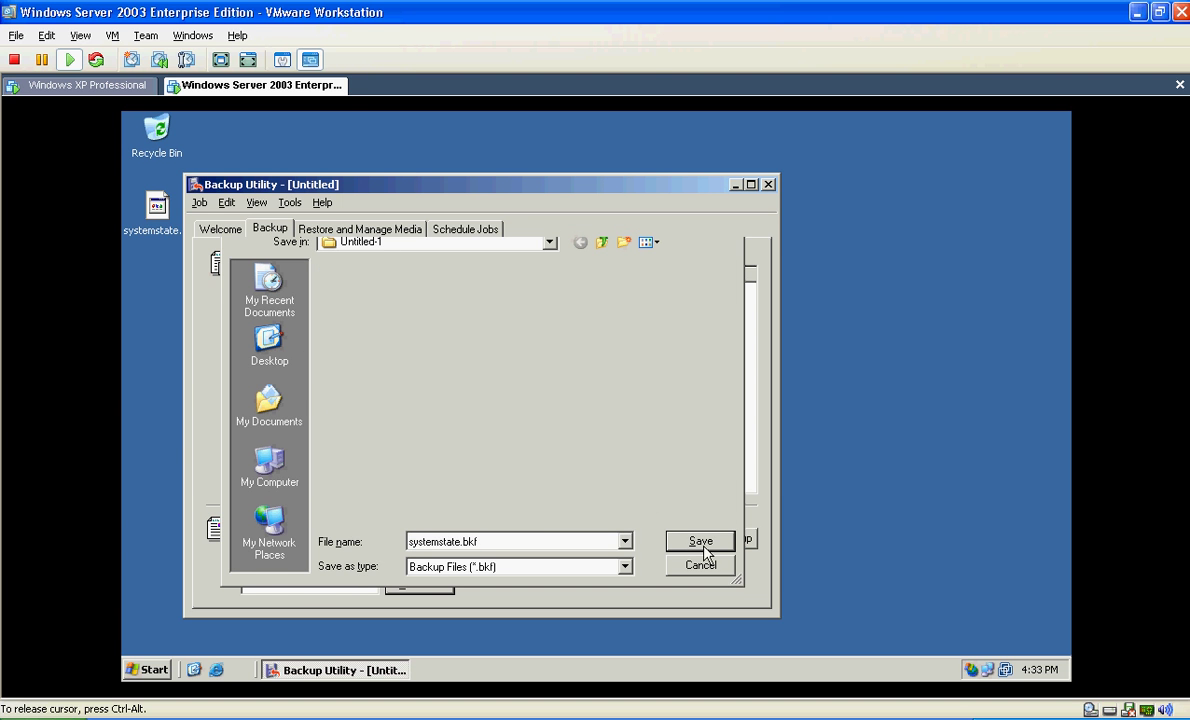
# Begin setting up the backup job and set its backup type to Differential in the advanced options.
pyautogui.click(749, 541)
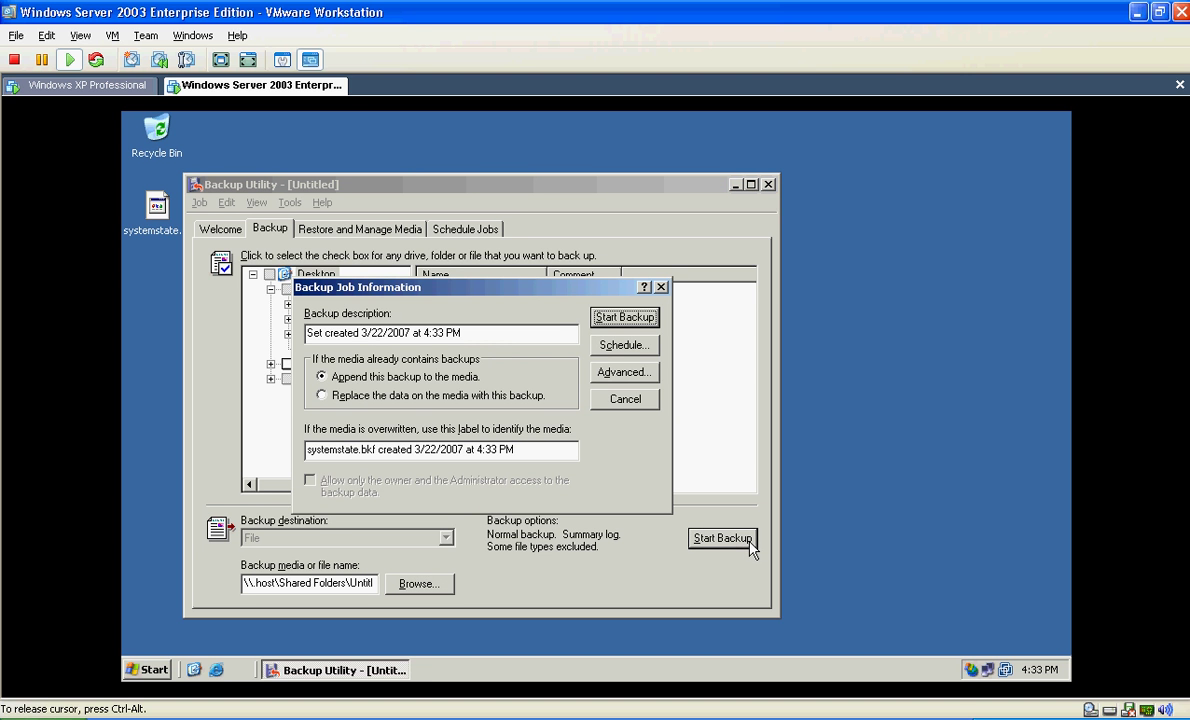
pyautogui.click(648, 376)
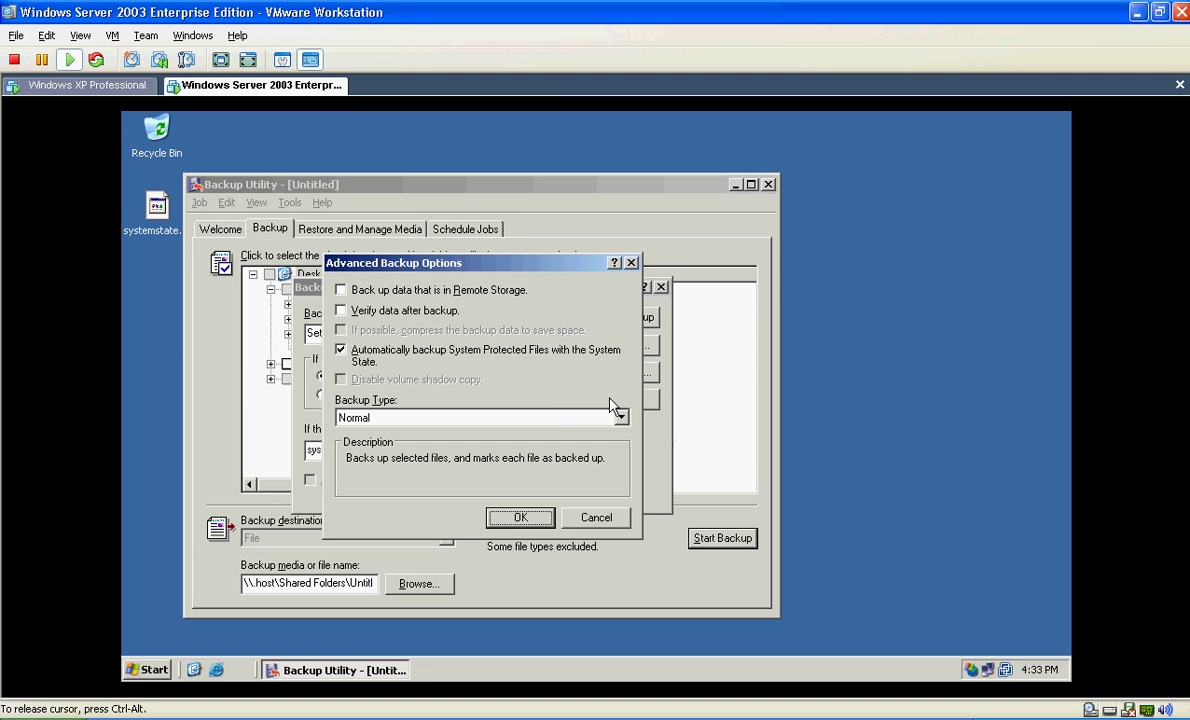
pyautogui.click(592, 417)
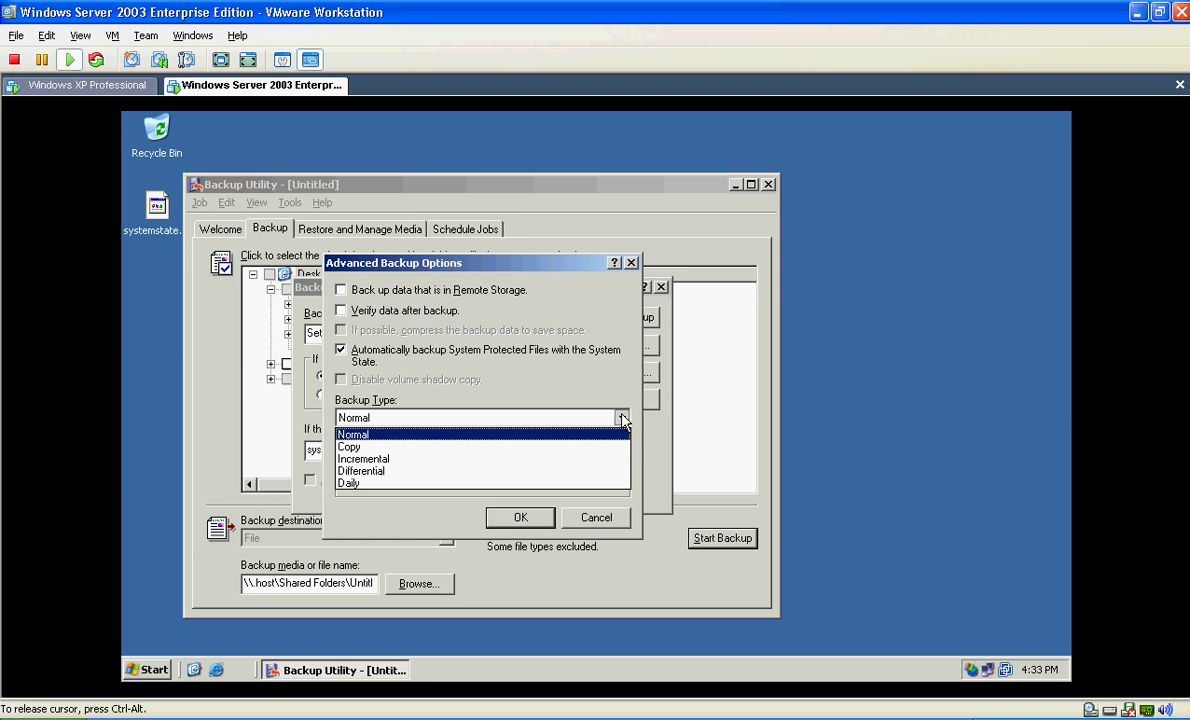
pyautogui.click(575, 471)
pyautogui.click(519, 517)
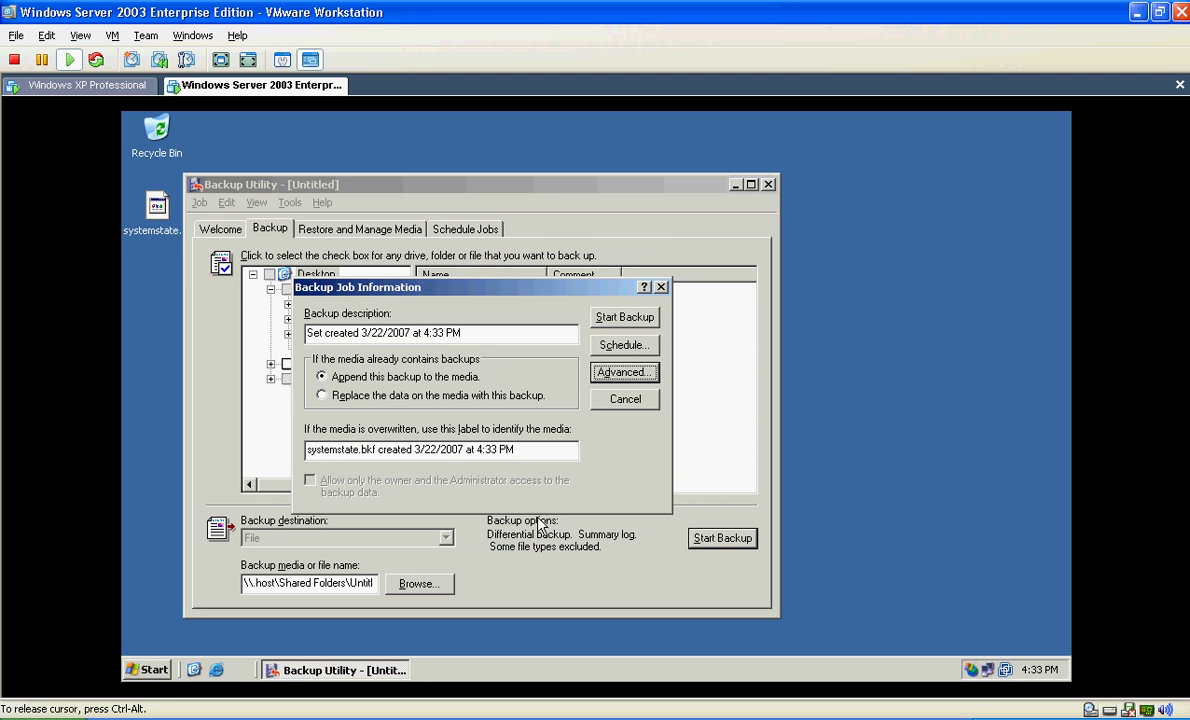
# Start scheduling the job, overwrite systemstate.bks on the Desktop with the current selections, and accept the run-as account with a blank password.
pyautogui.click(622, 347)
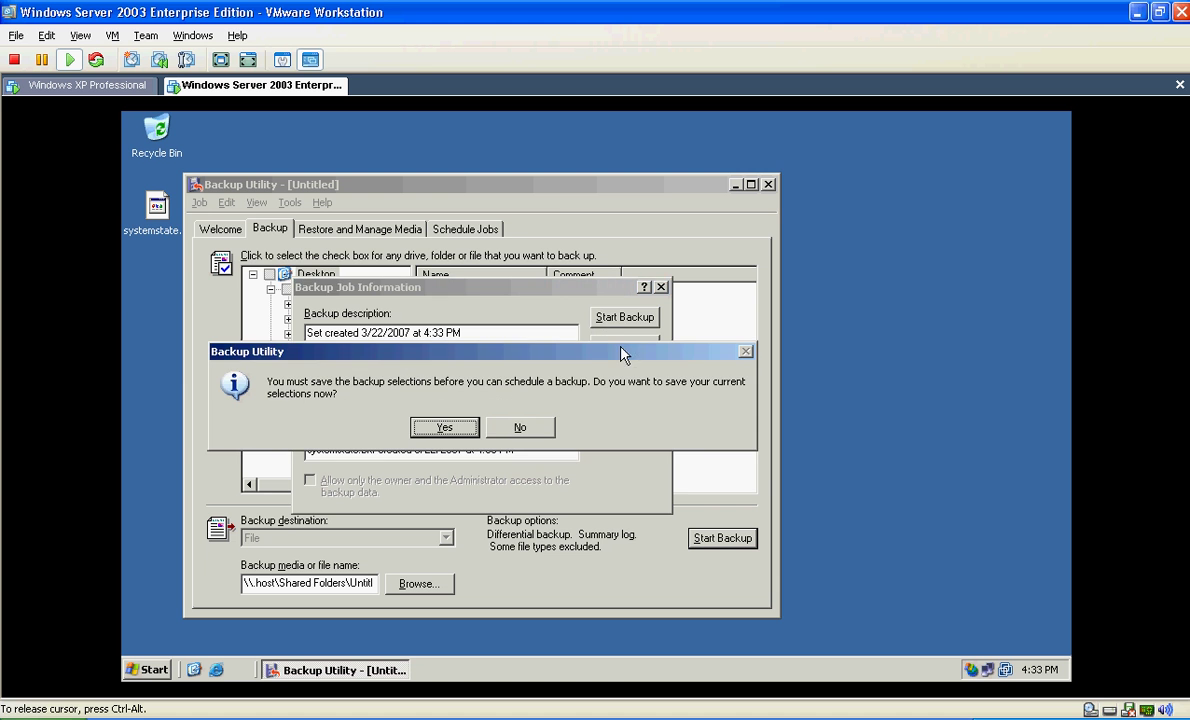
pyautogui.click(474, 427)
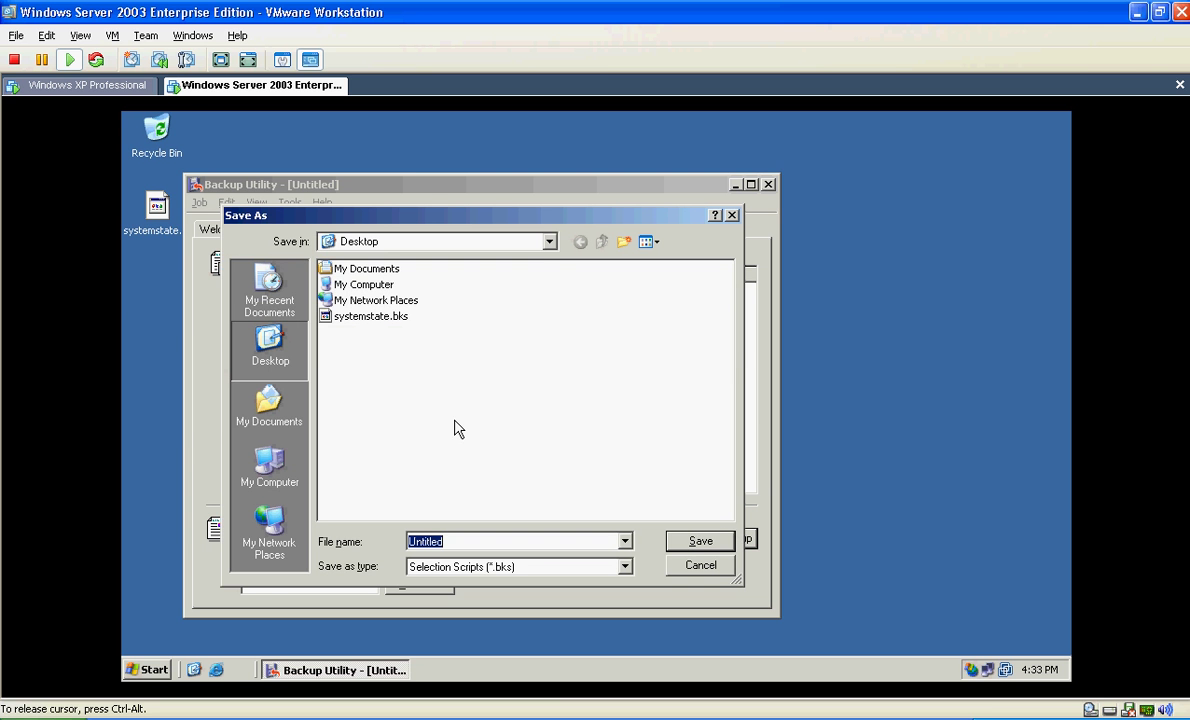
pyautogui.doubleClick(378, 317)
pyautogui.click(448, 430)
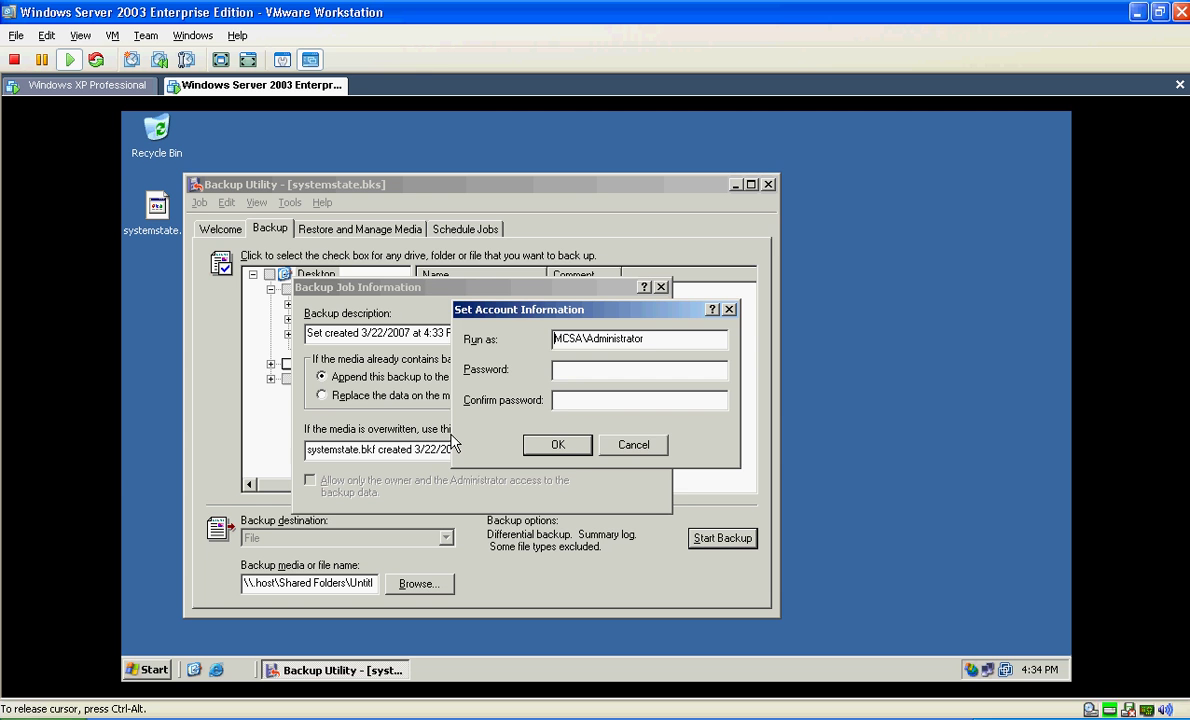
pyautogui.click(555, 445)
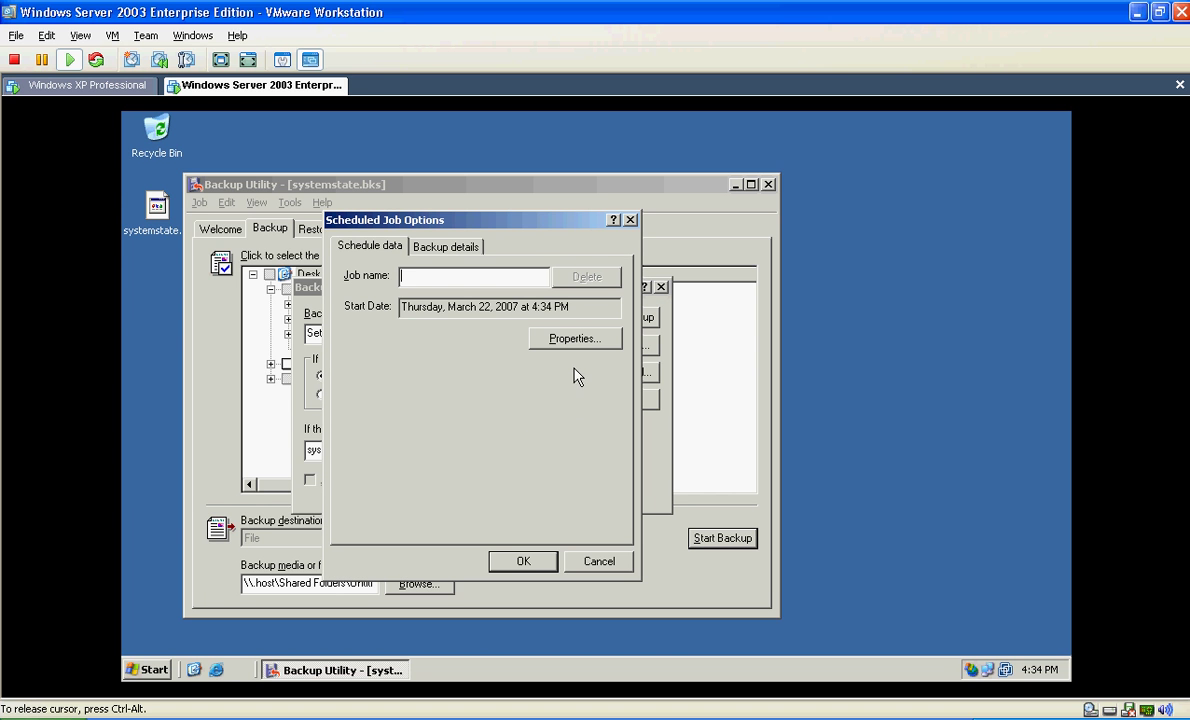
# Name the job daily and schedule it weekly on every day from Tuesday through Sunday.
pyautogui.write('daily')
pyautogui.click(584, 338)
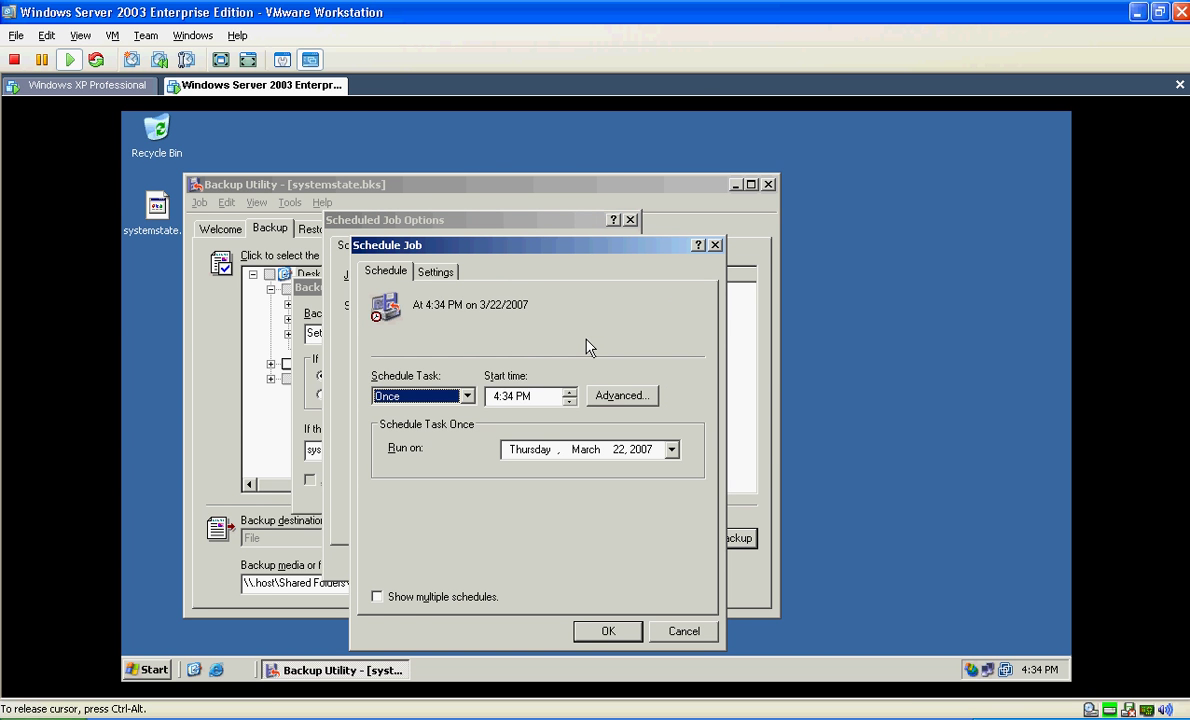
pyautogui.click(467, 397)
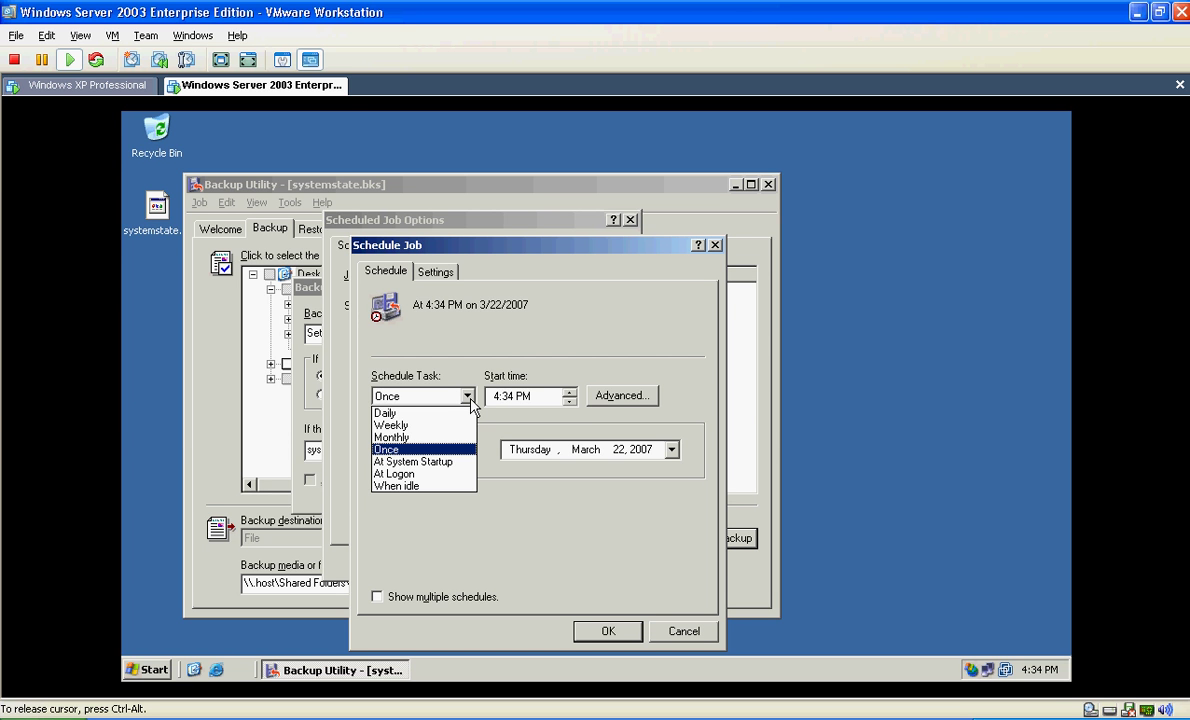
pyautogui.click(400, 425)
pyautogui.click(555, 469)
pyautogui.click(556, 486)
pyautogui.click(555, 504)
pyautogui.click(555, 521)
pyautogui.click(630, 467)
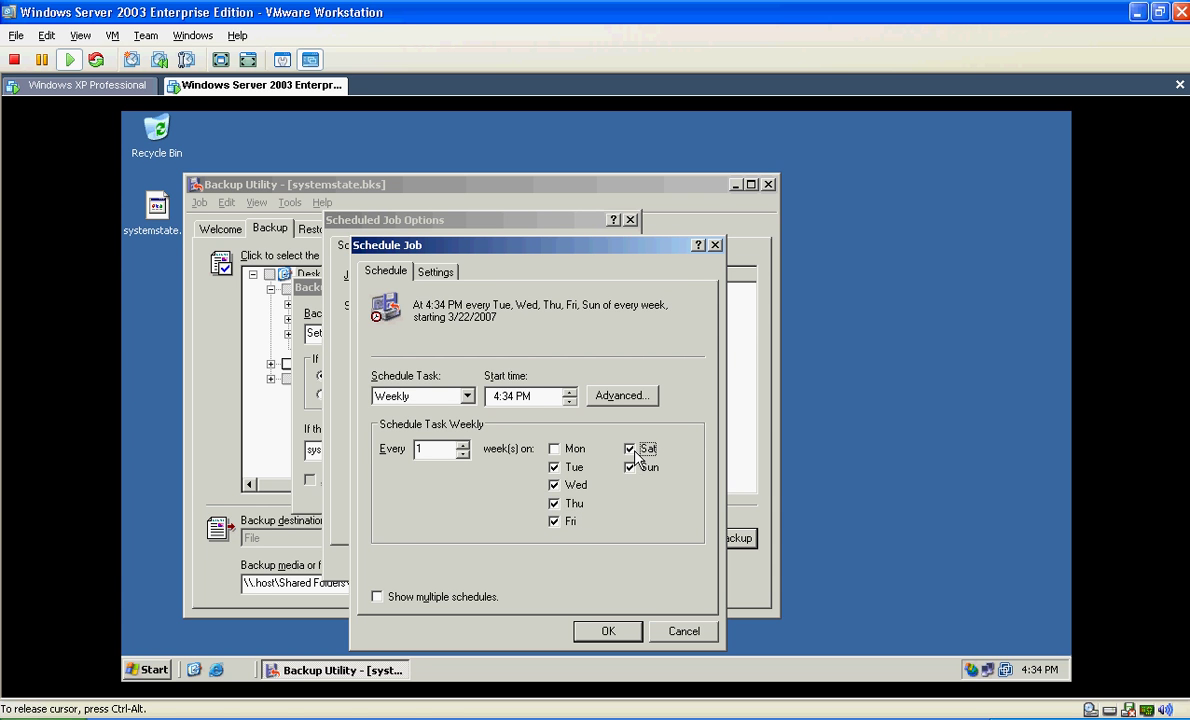
# Set the job's start time to 10:00 PM and save the scheduled job with a blank run-as password.
pyautogui.click(504, 397)
pyautogui.write('00')
pyautogui.click(495, 397)
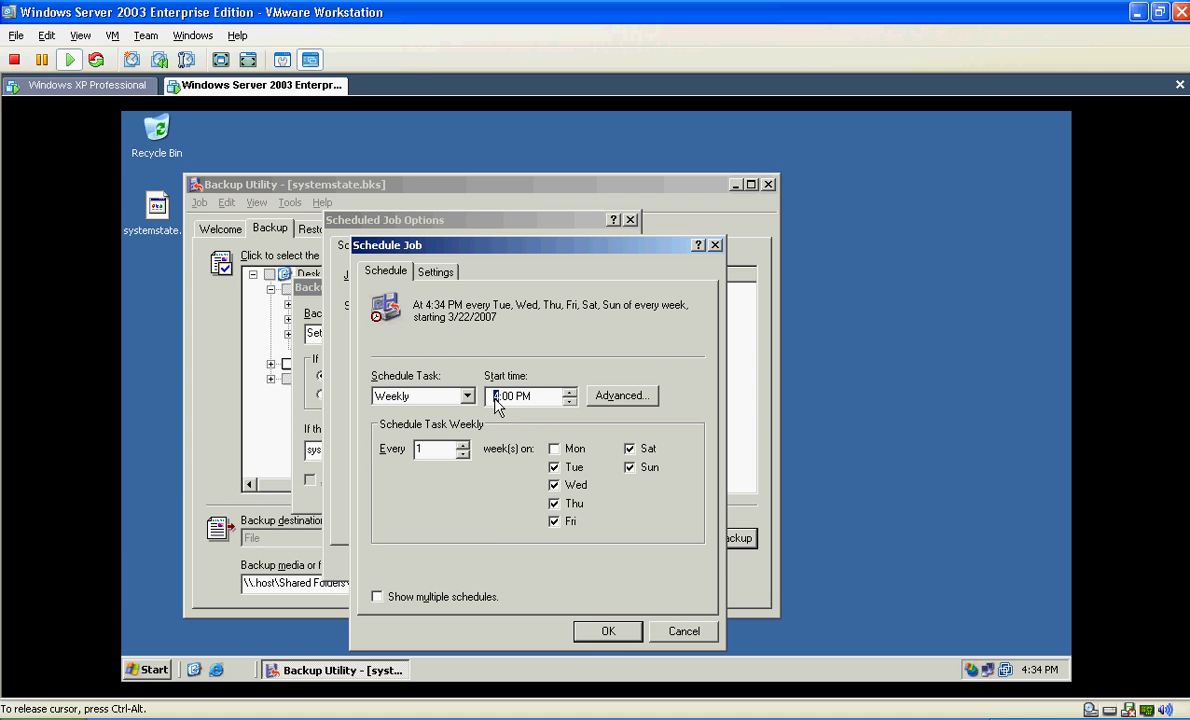
pyautogui.write('10')
pyautogui.click(627, 637)
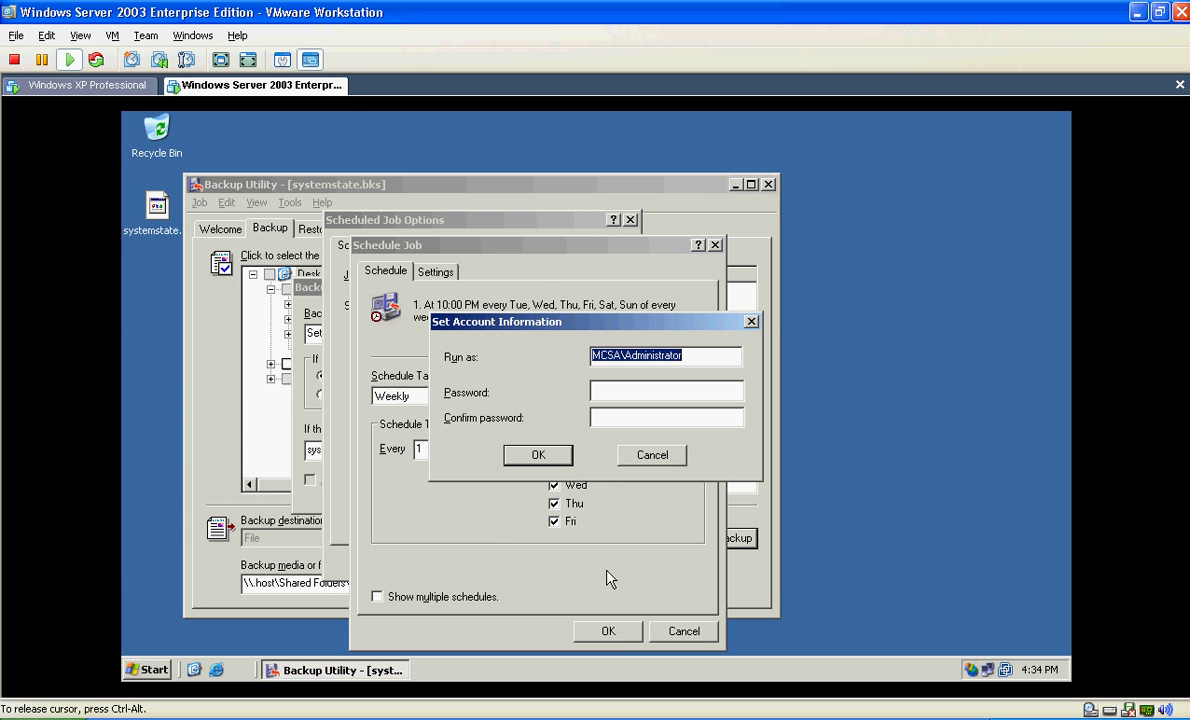
pyautogui.click(560, 460)
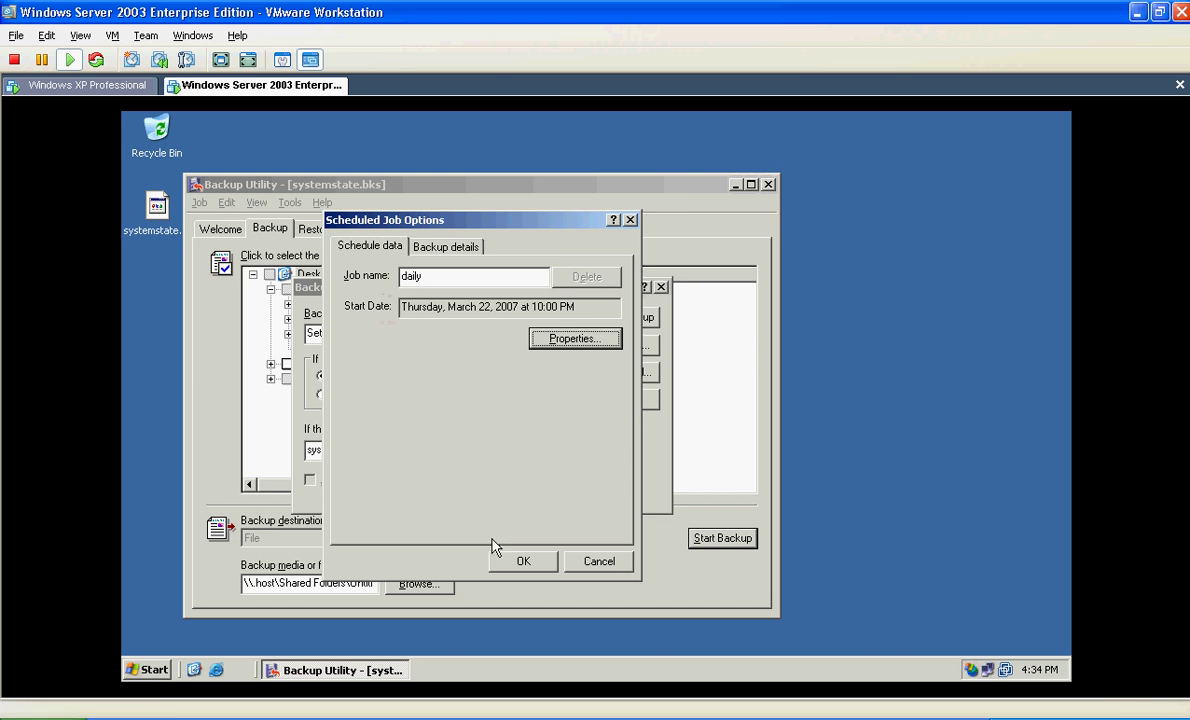
pyautogui.click(522, 561)
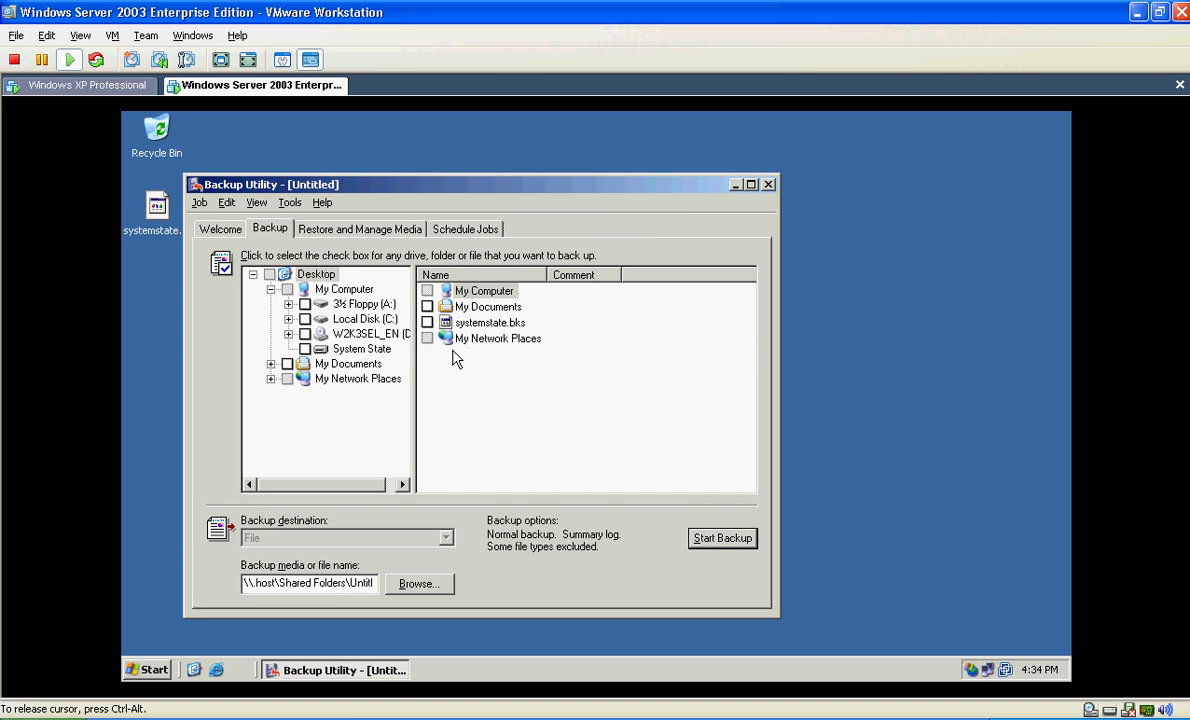
# Review the planned runs in the job calendar for April 2007 and inspect the daily job's options without changing them.
pyautogui.click(450, 229)
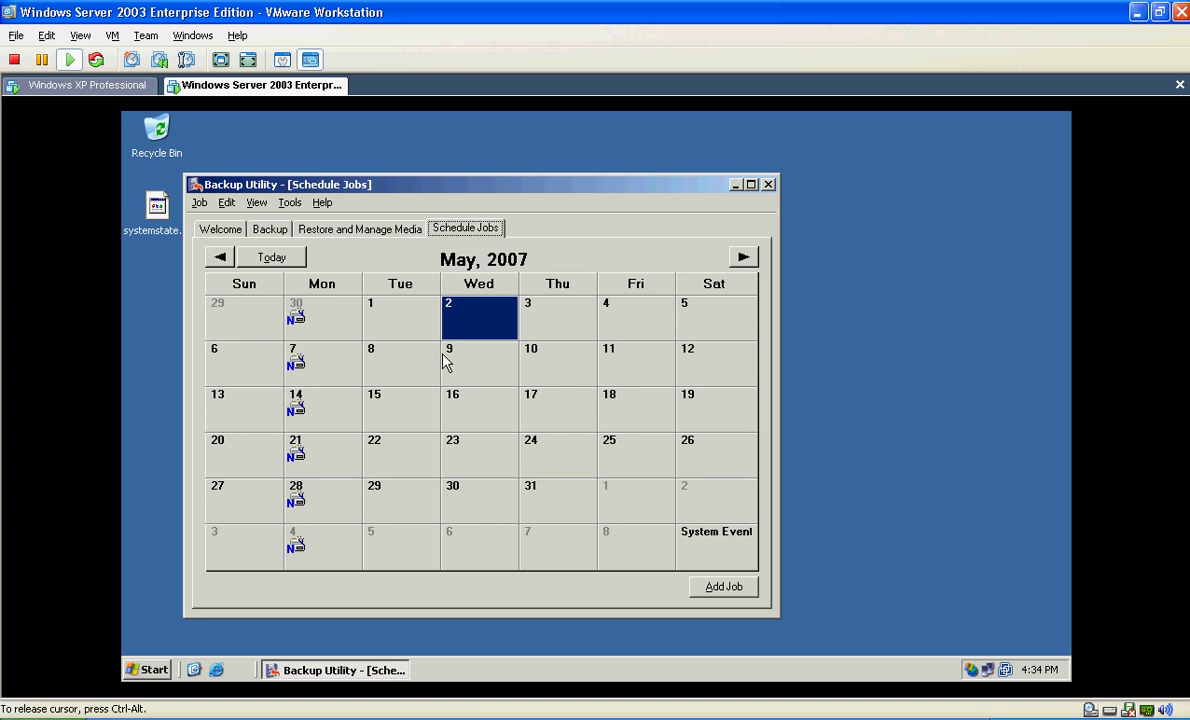
pyautogui.click(222, 259)
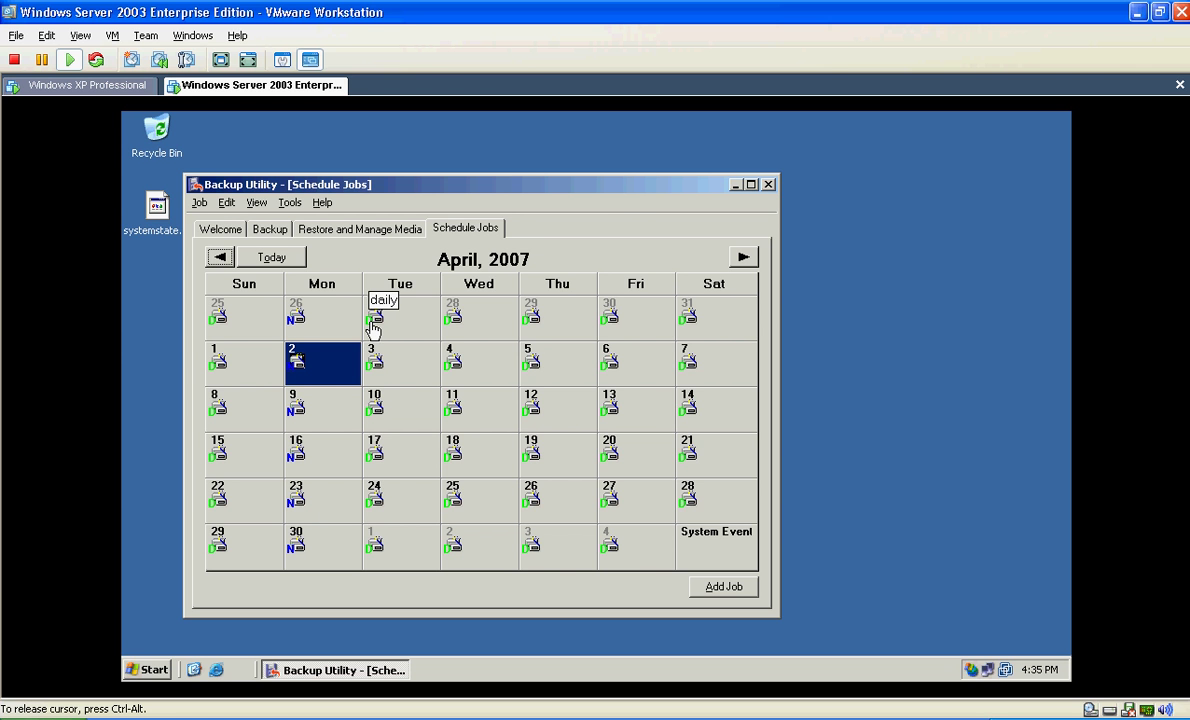
pyautogui.click(372, 322)
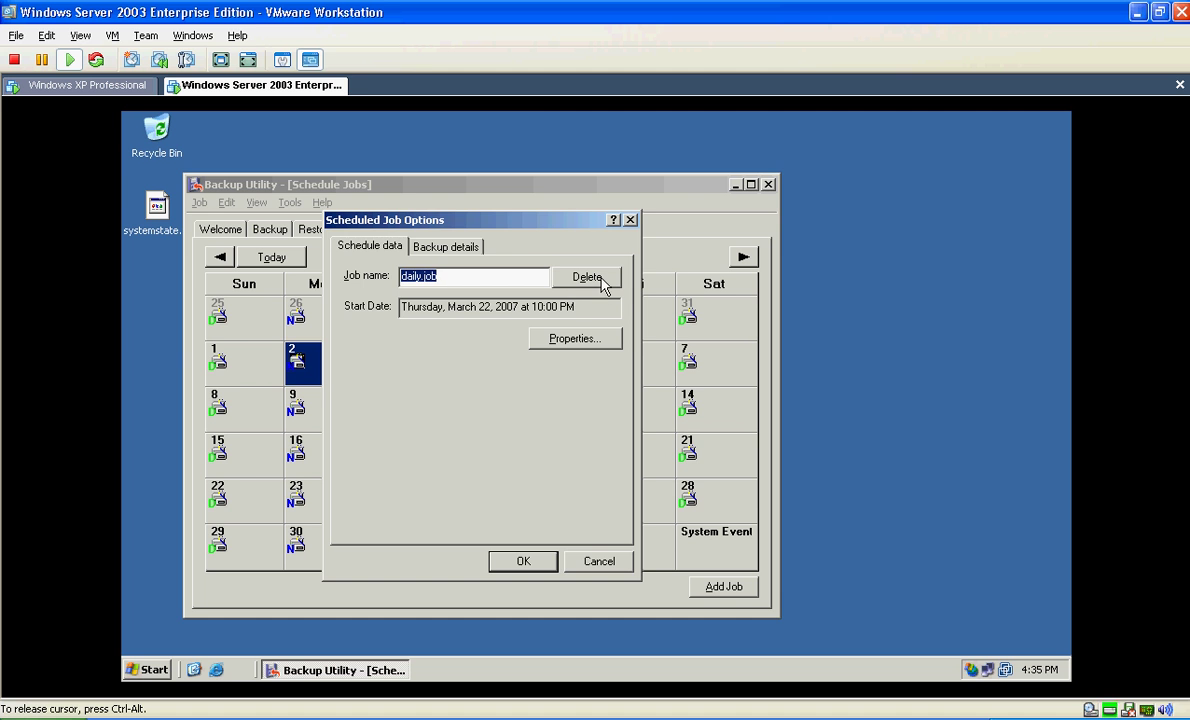
pyautogui.click(597, 560)
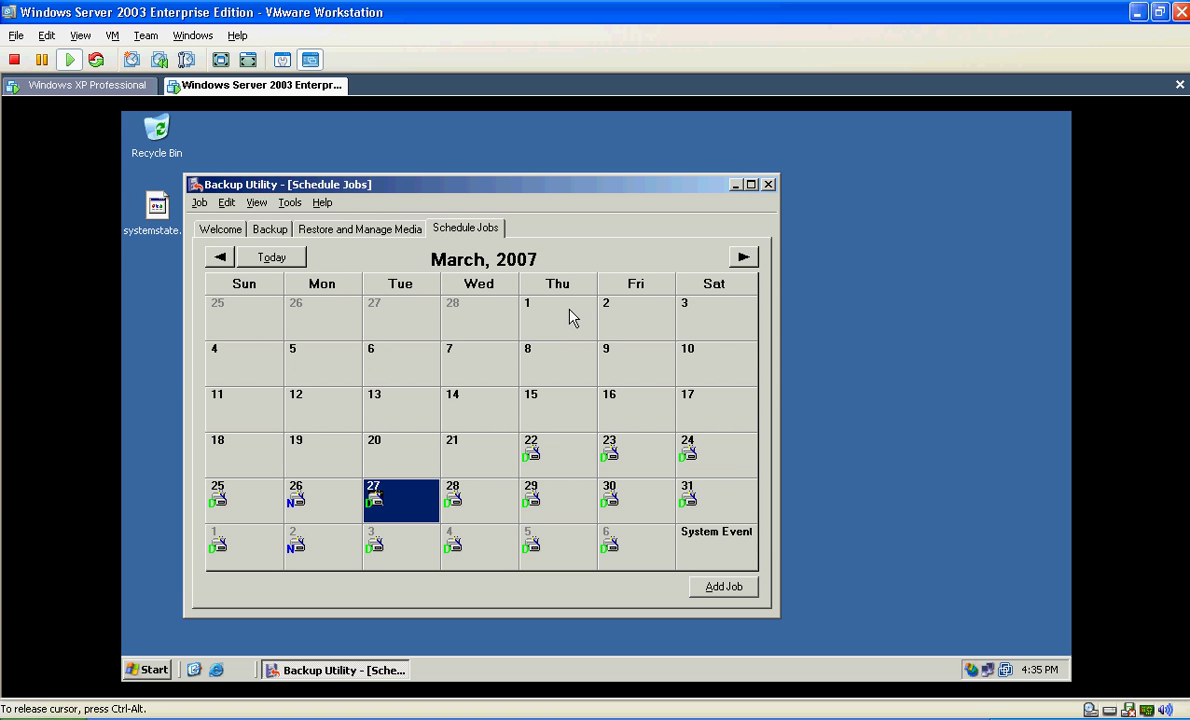
# Switch to Windows Explorer on the host and check the properties of systemstate.bkf in My Documents, including its size.
pyautogui.click(274, 159)
pyautogui.press('super')
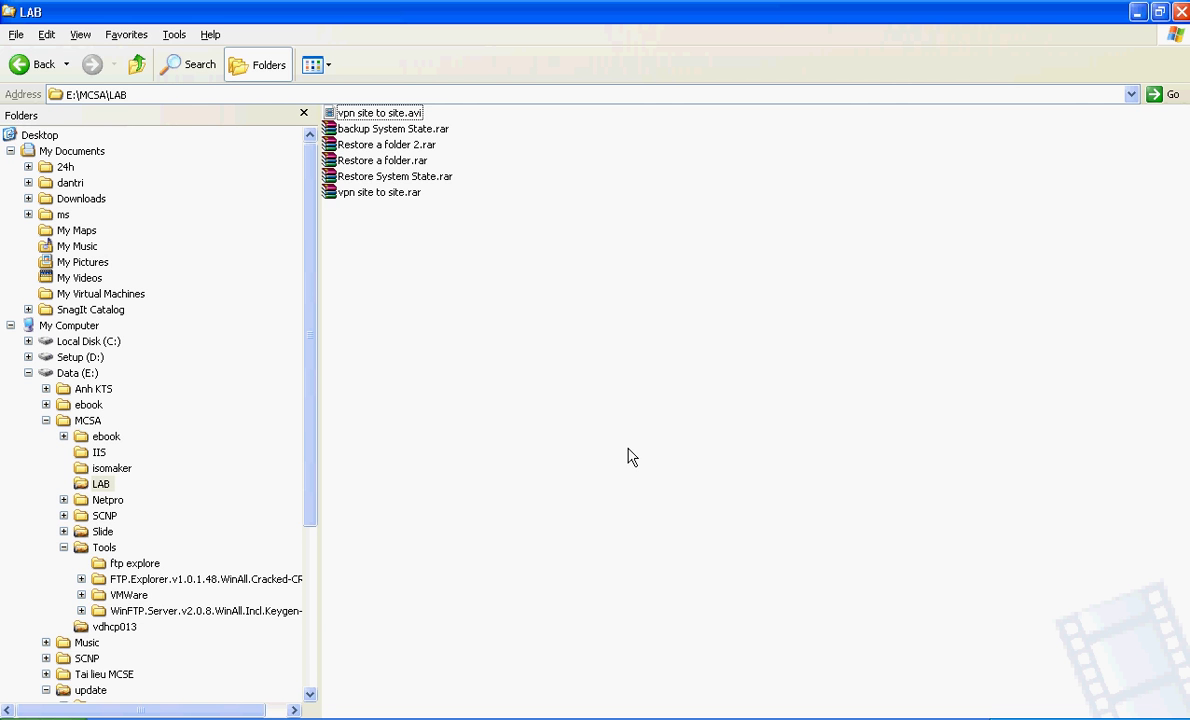
pyautogui.click(102, 151)
pyautogui.rightClick(382, 365)
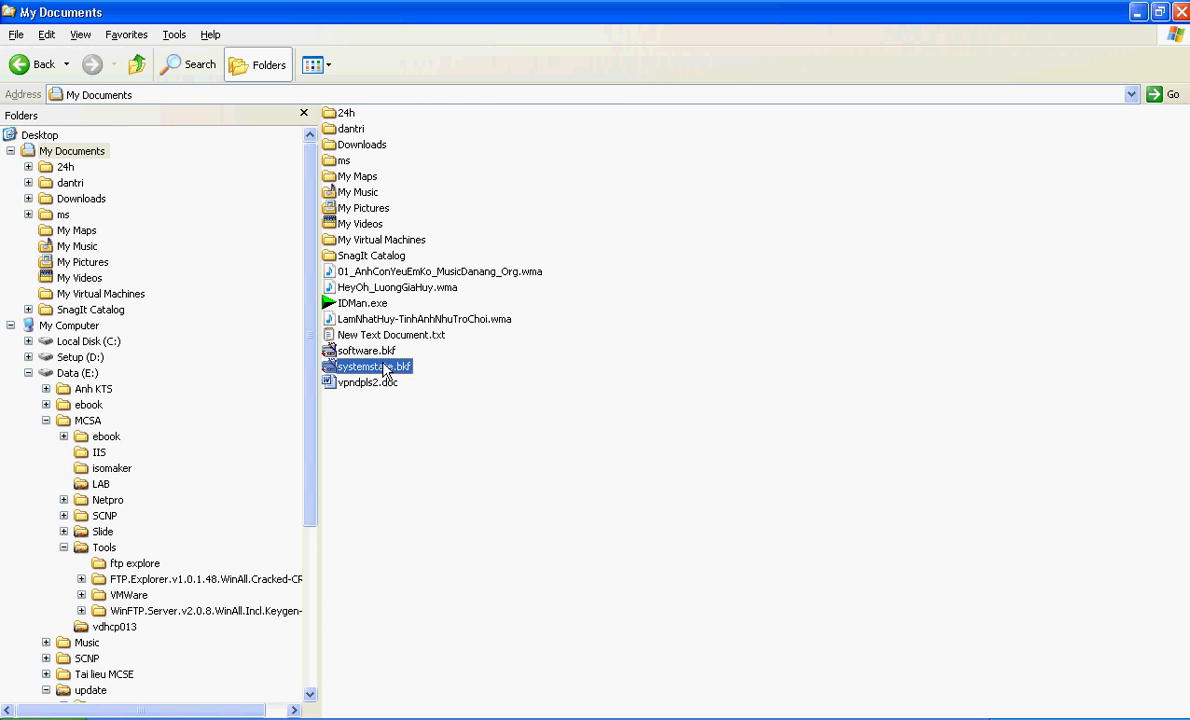
pyautogui.click(451, 637)
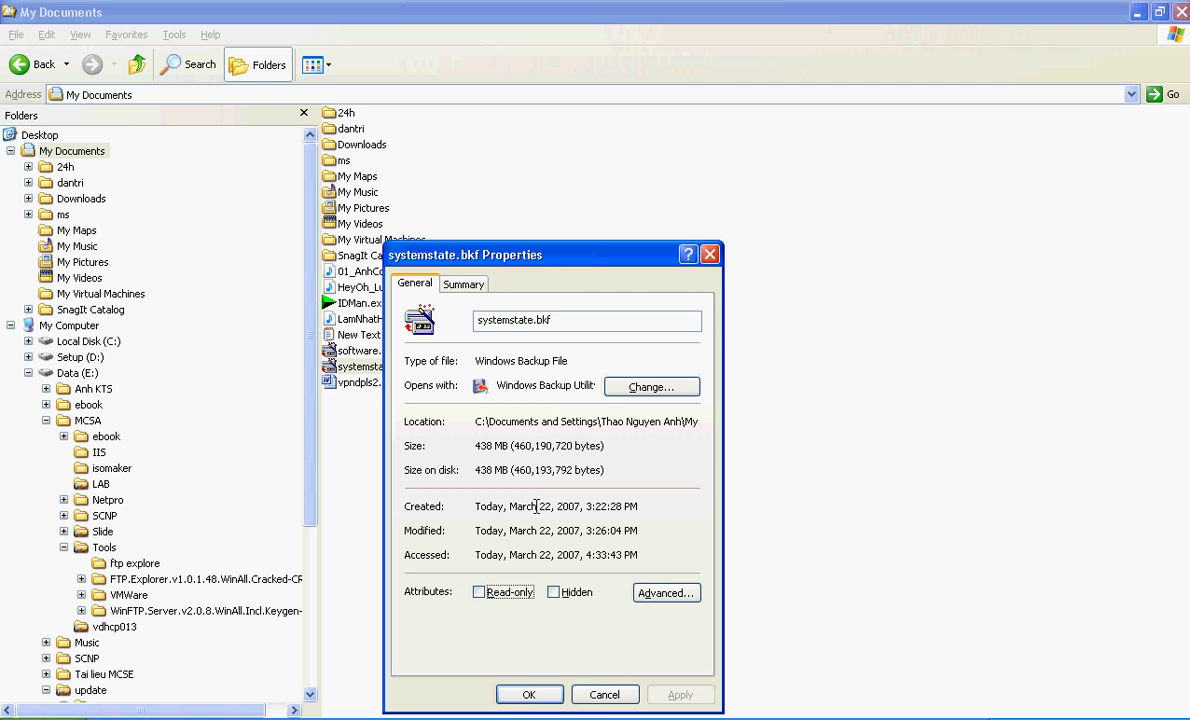
pyautogui.click(600, 694)
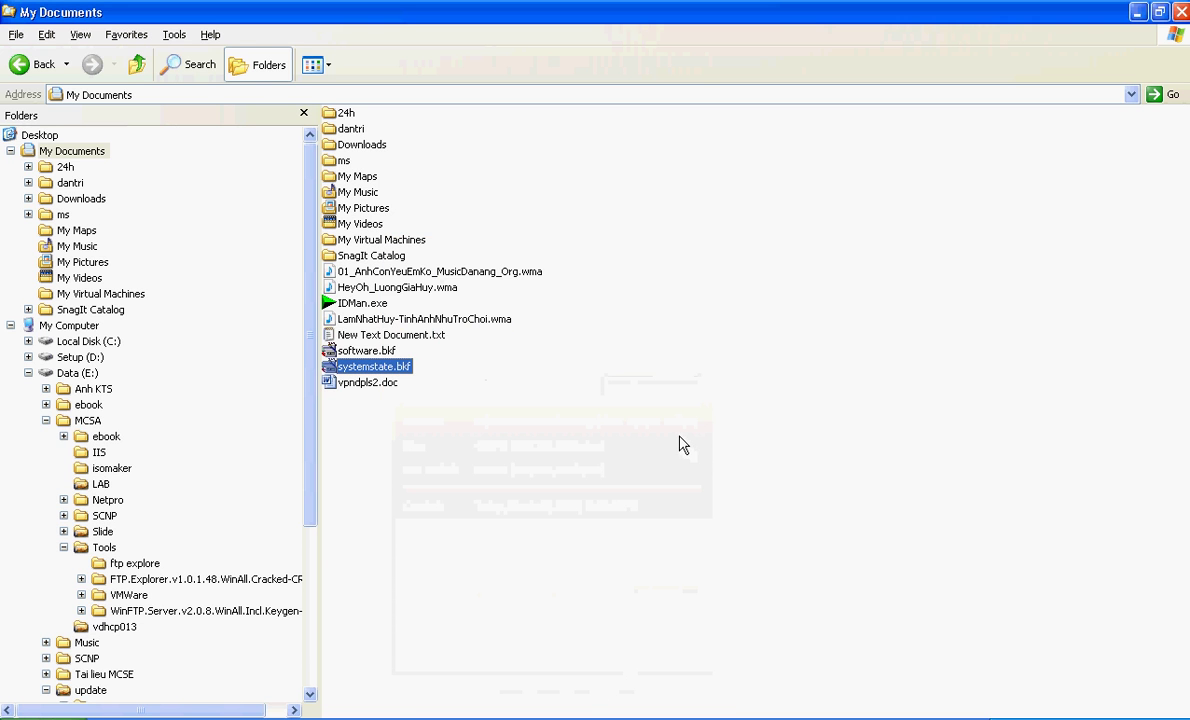